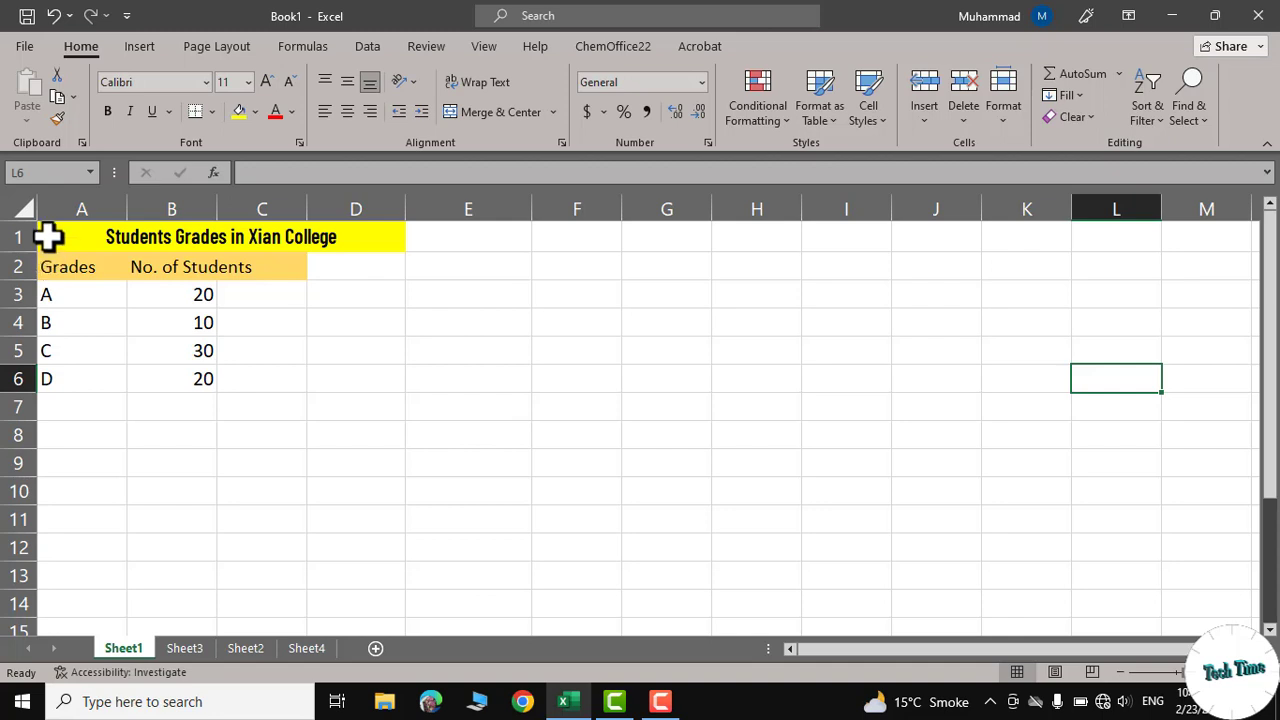
# - Select the grade table A1:D6 and open the Insert tab's Pie or Doughnut chart list
pyautogui.moveTo(47, 236); pyautogui.dragTo(380, 379)
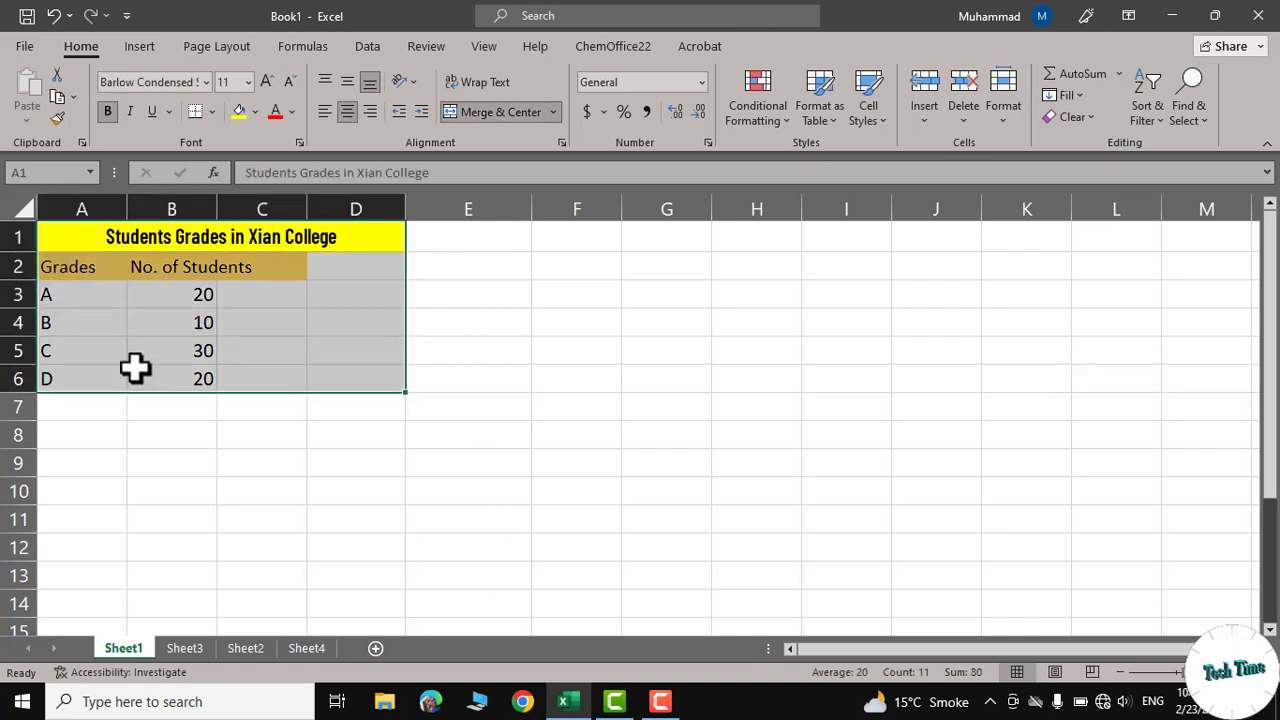
pyautogui.click(141, 47)
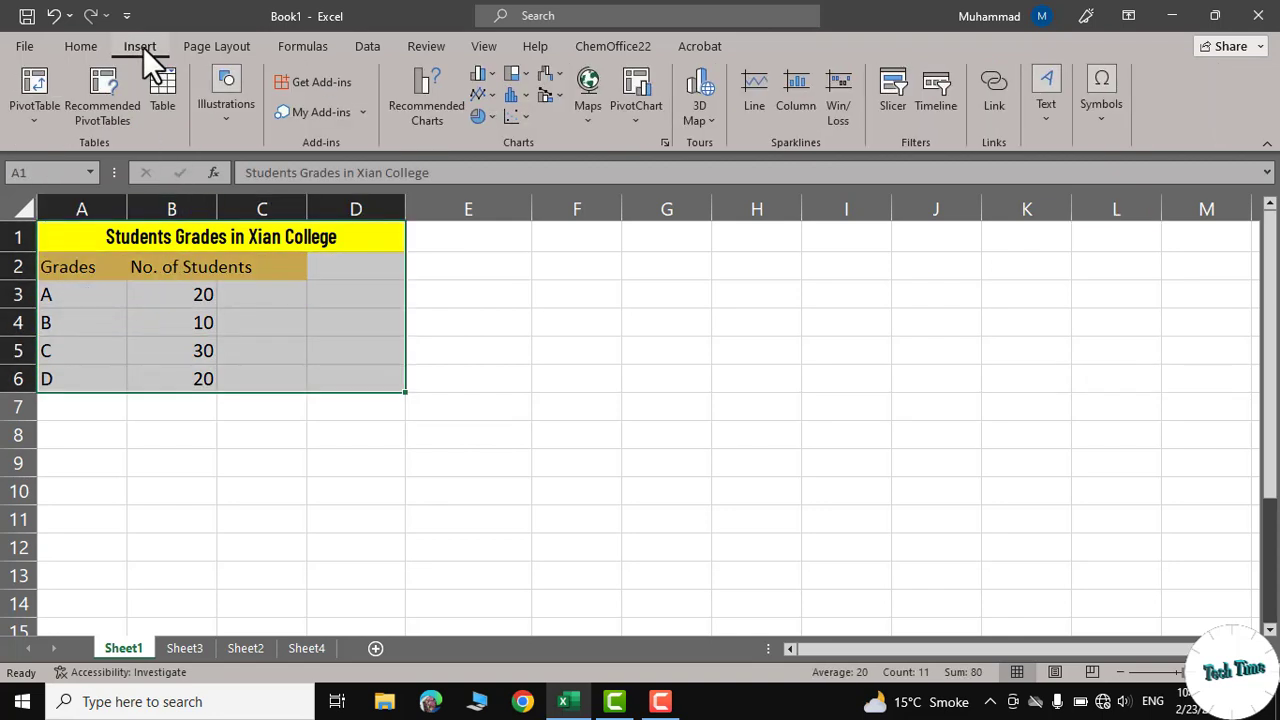
pyautogui.click(491, 114)
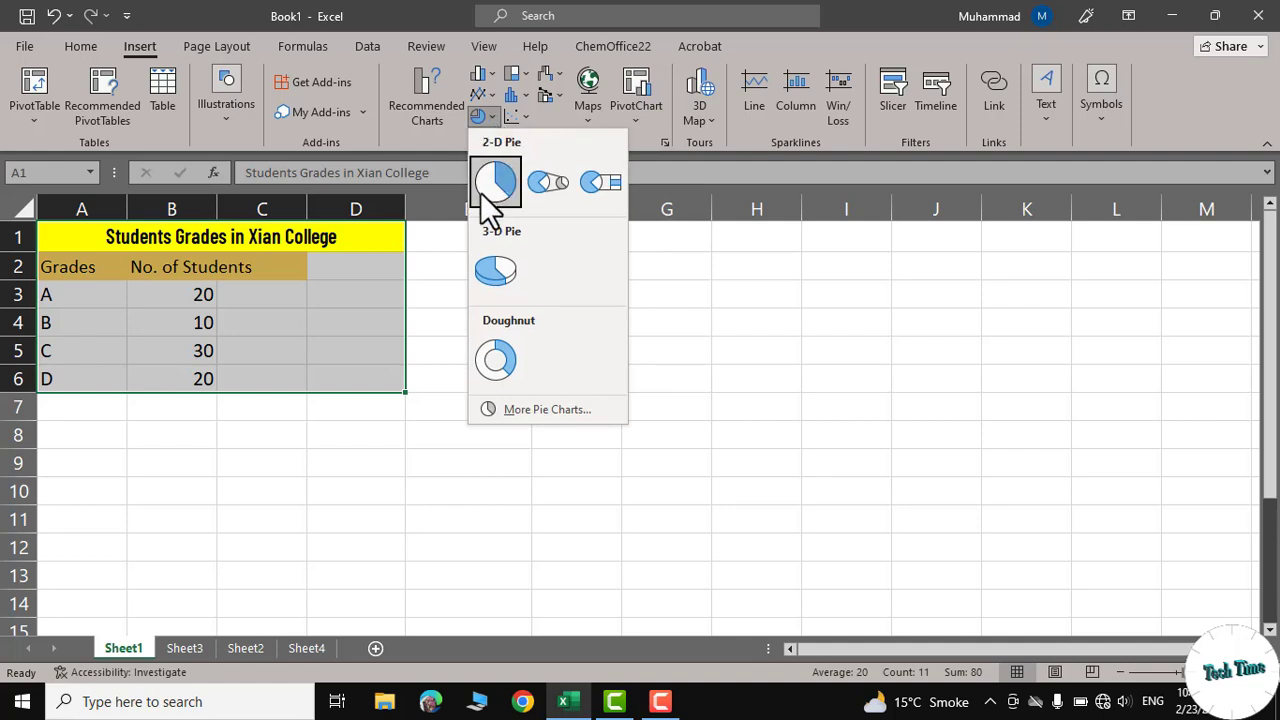
# - Insert a 3-D pie chart and apply the third chart style with percentage labels
pyautogui.click(494, 272)
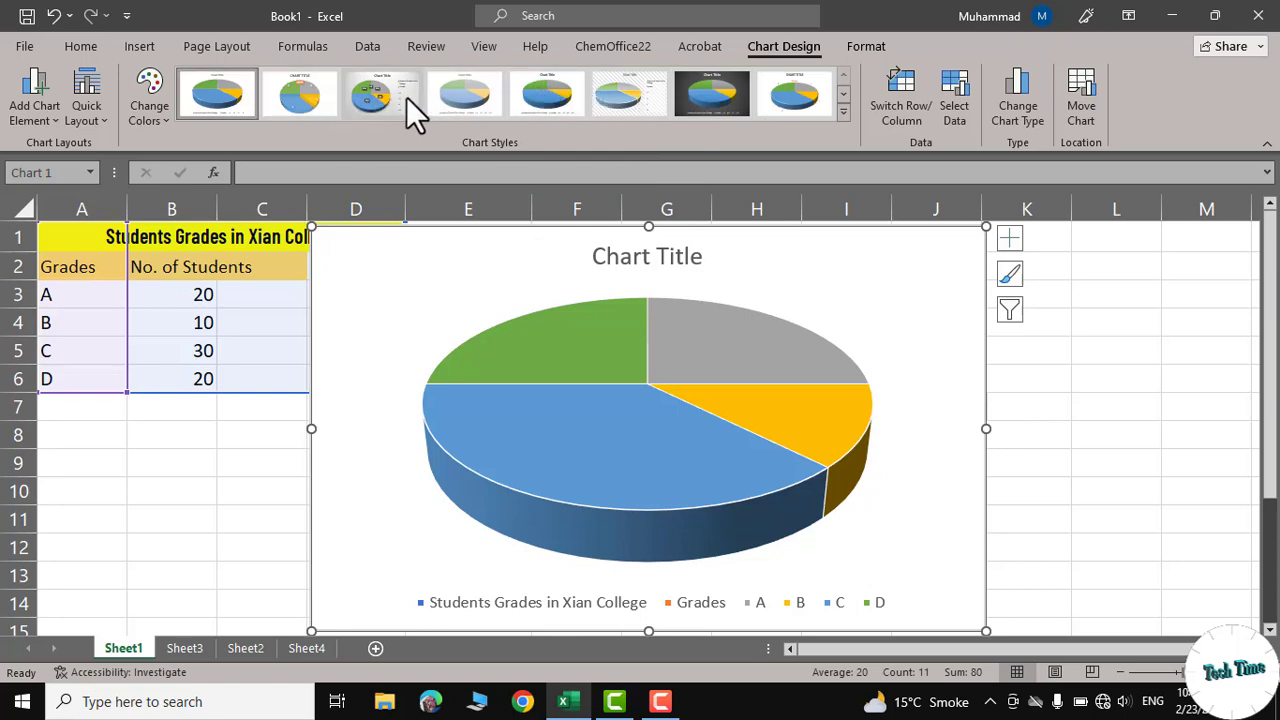
pyautogui.click(372, 93)
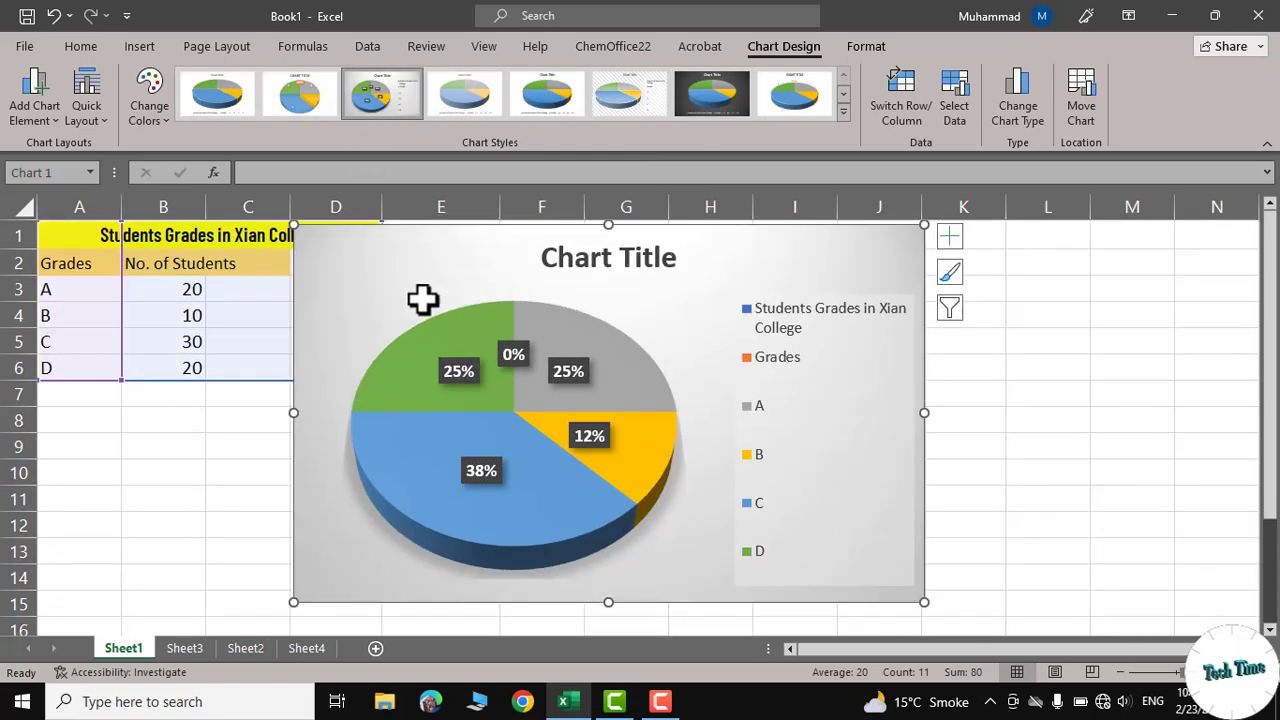
pyautogui.moveTo(499, 385)
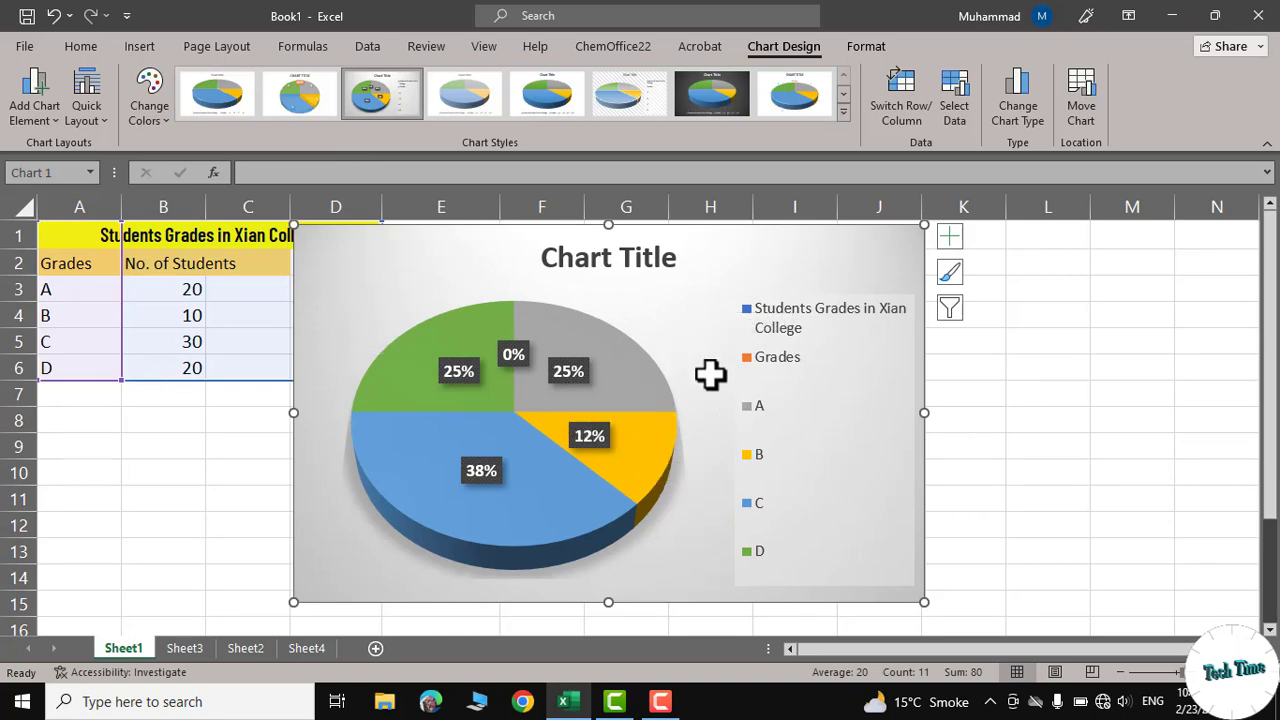
pyautogui.moveTo(500, 433)
# - Delete the 0% data label and the 'Students Grades in Xian College' legend entry
pyautogui.click(513, 354)
pyautogui.click(515, 352)
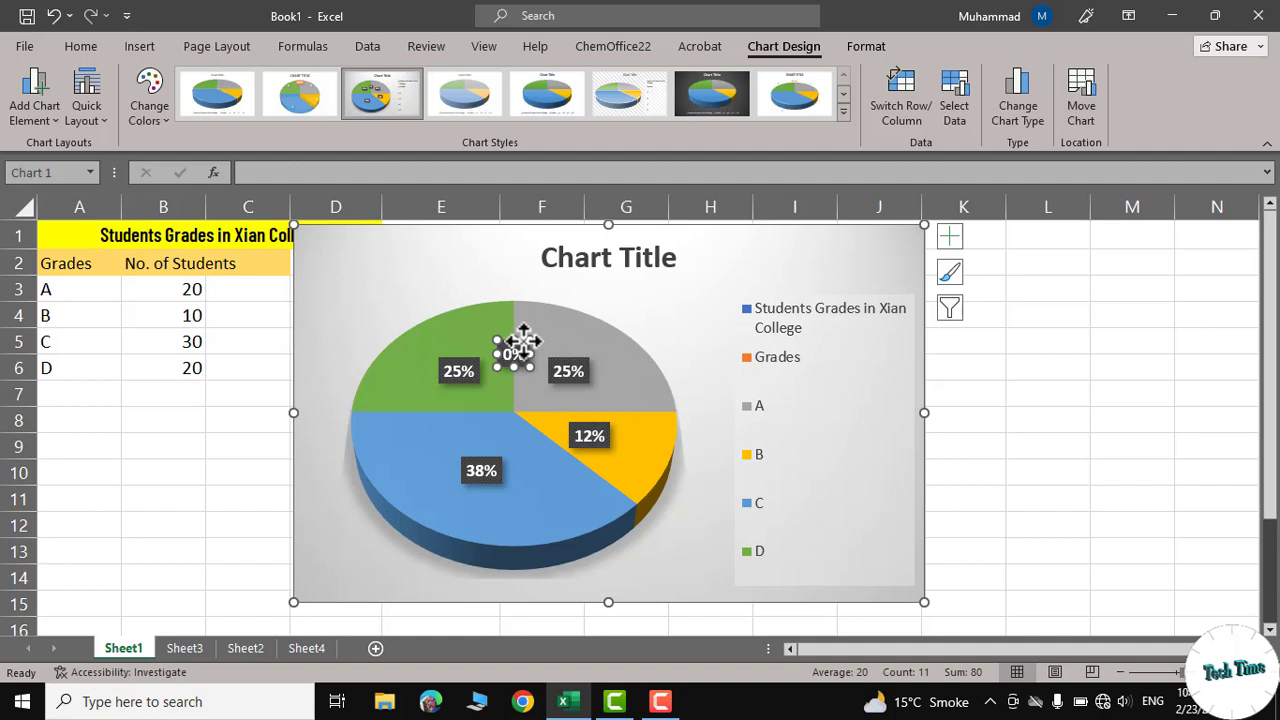
pyautogui.press('Delete')
pyautogui.click(786, 322)
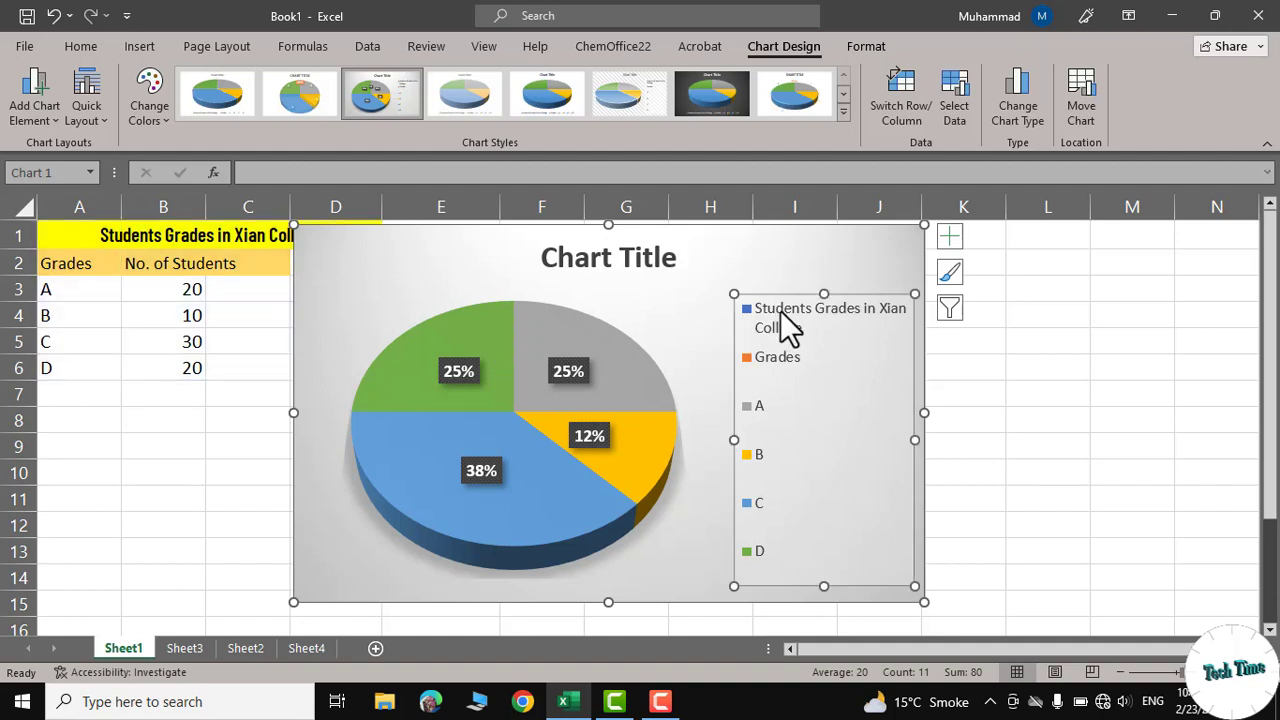
pyautogui.doubleClick(795, 325)
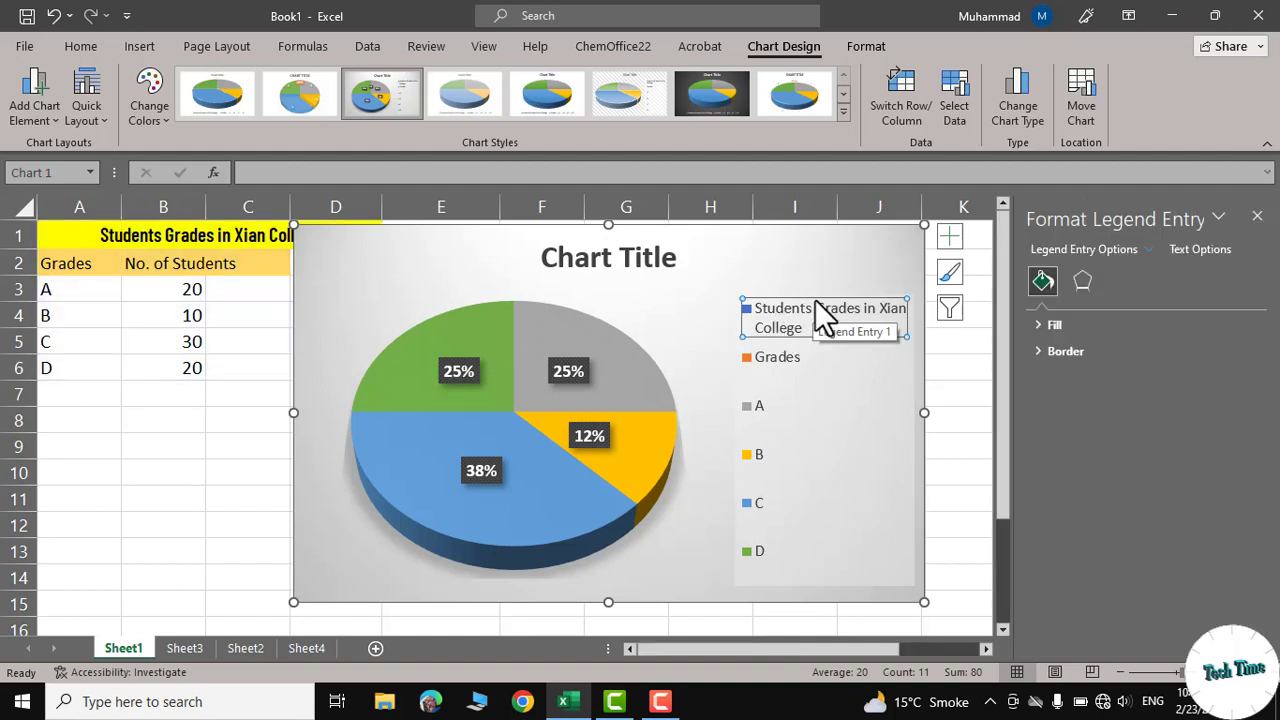
pyautogui.press('Delete')
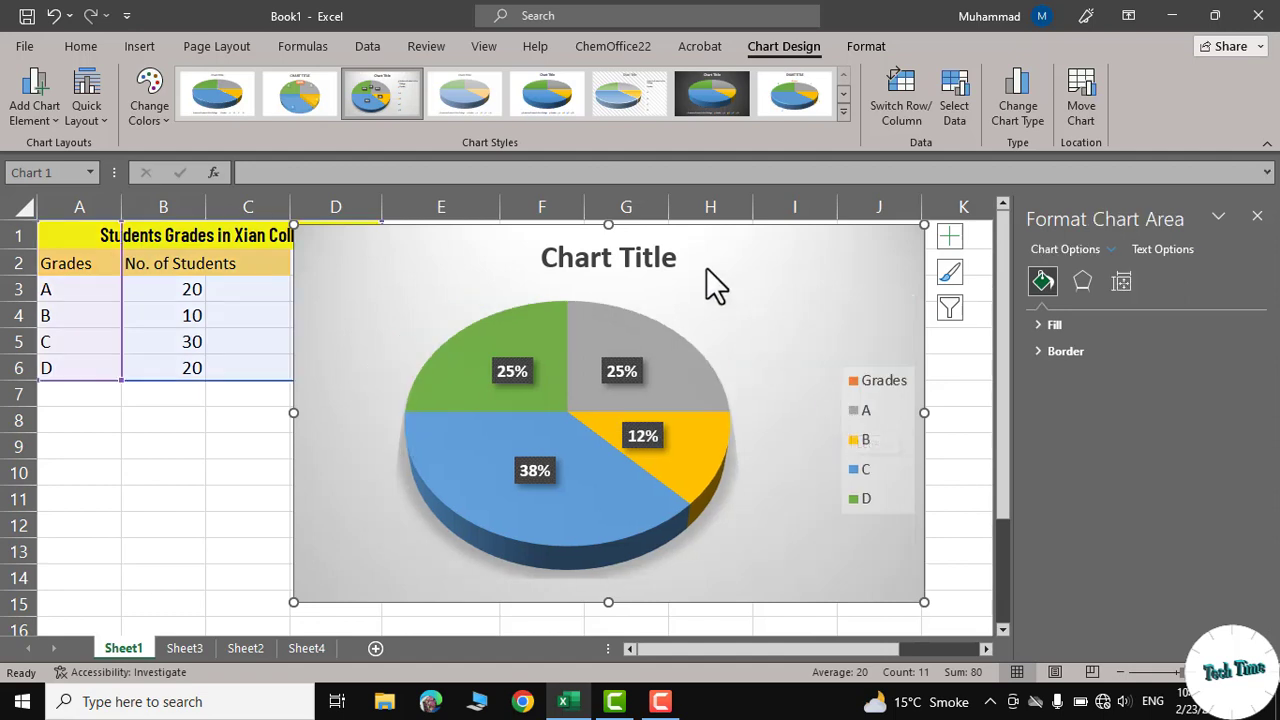
# - Replace the chart title with 'Students grade in xian college'
pyautogui.click(608, 262)
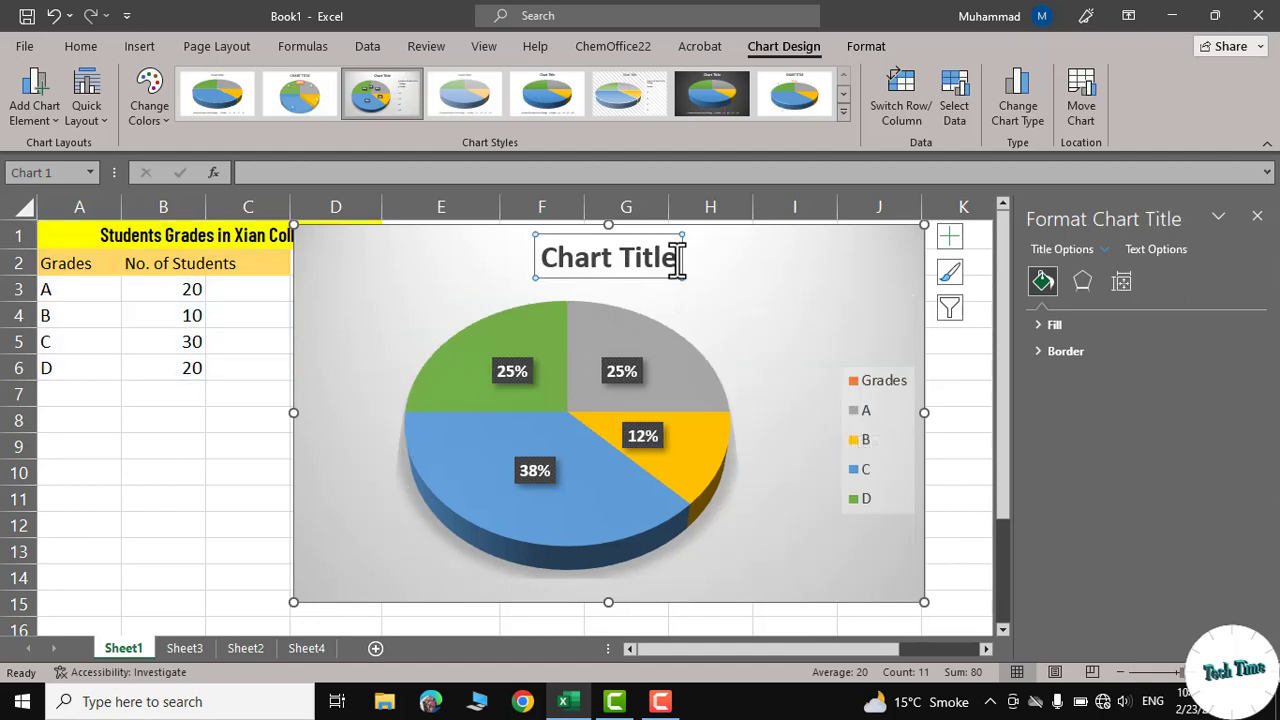
pyautogui.moveTo(678, 262); pyautogui.dragTo(549, 257)
pyautogui.write('Students grade in xian college')
pyautogui.click(854, 290)
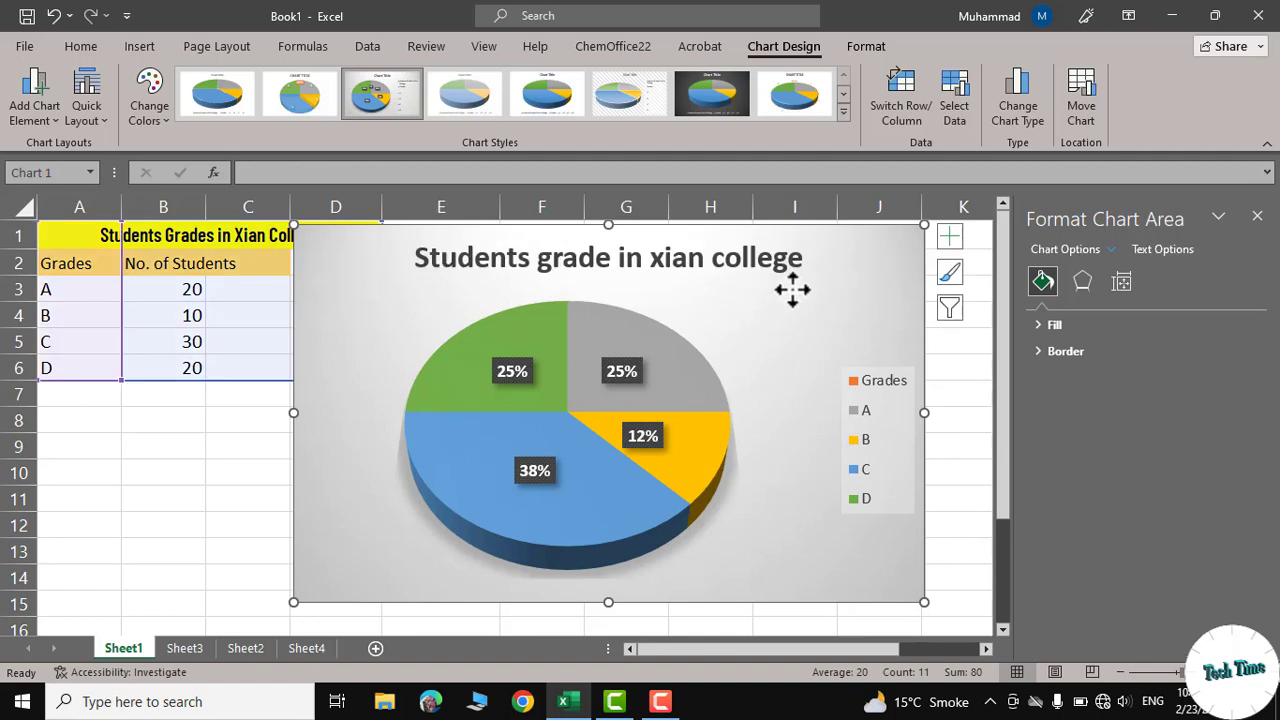
# - Review the chart area's Effects options, ending on its Size & Properties settings
pyautogui.click(1078, 281)
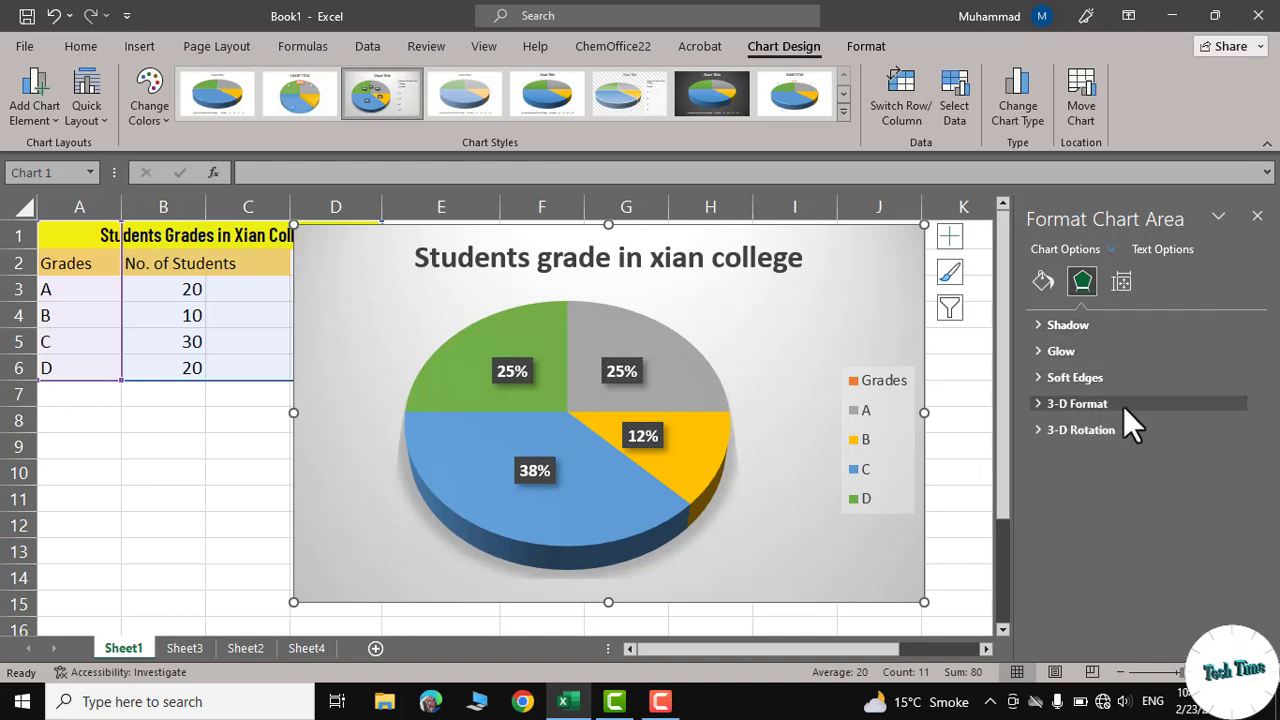
pyautogui.click(1120, 284)
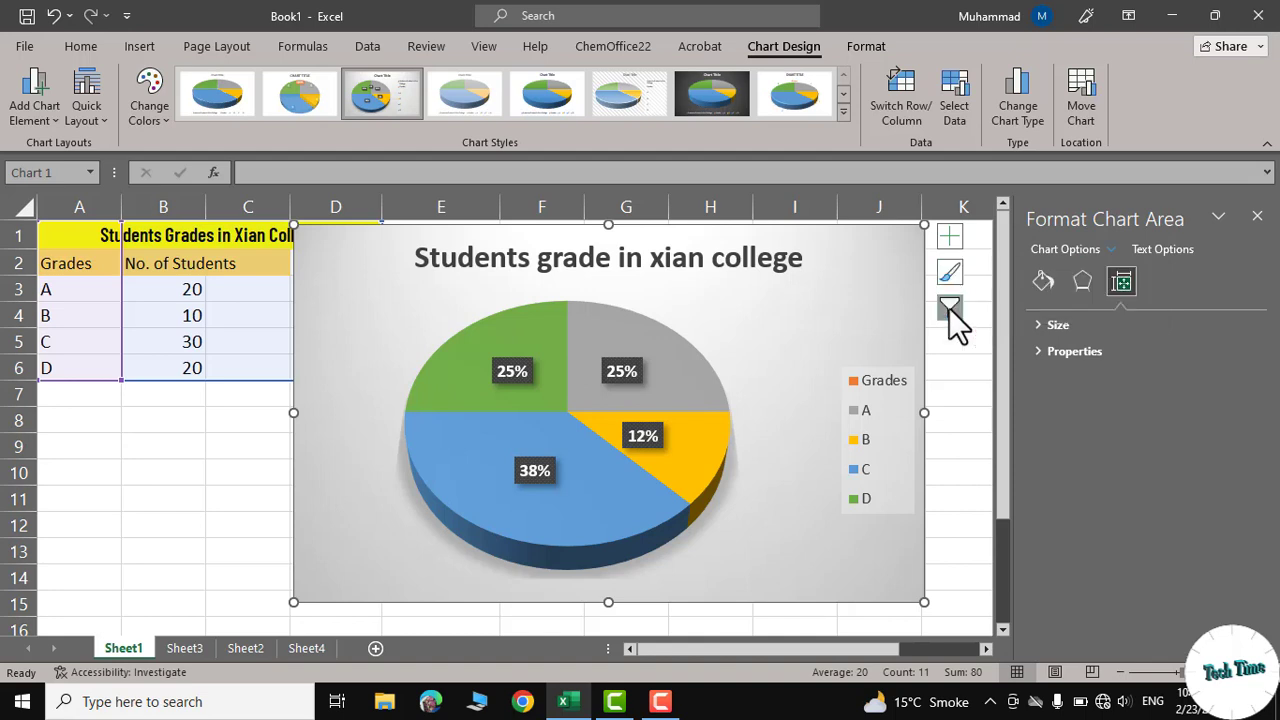
# - Browse the Chart Elements placement options for Chart Title, Data Labels and Legend
pyautogui.click(951, 239)
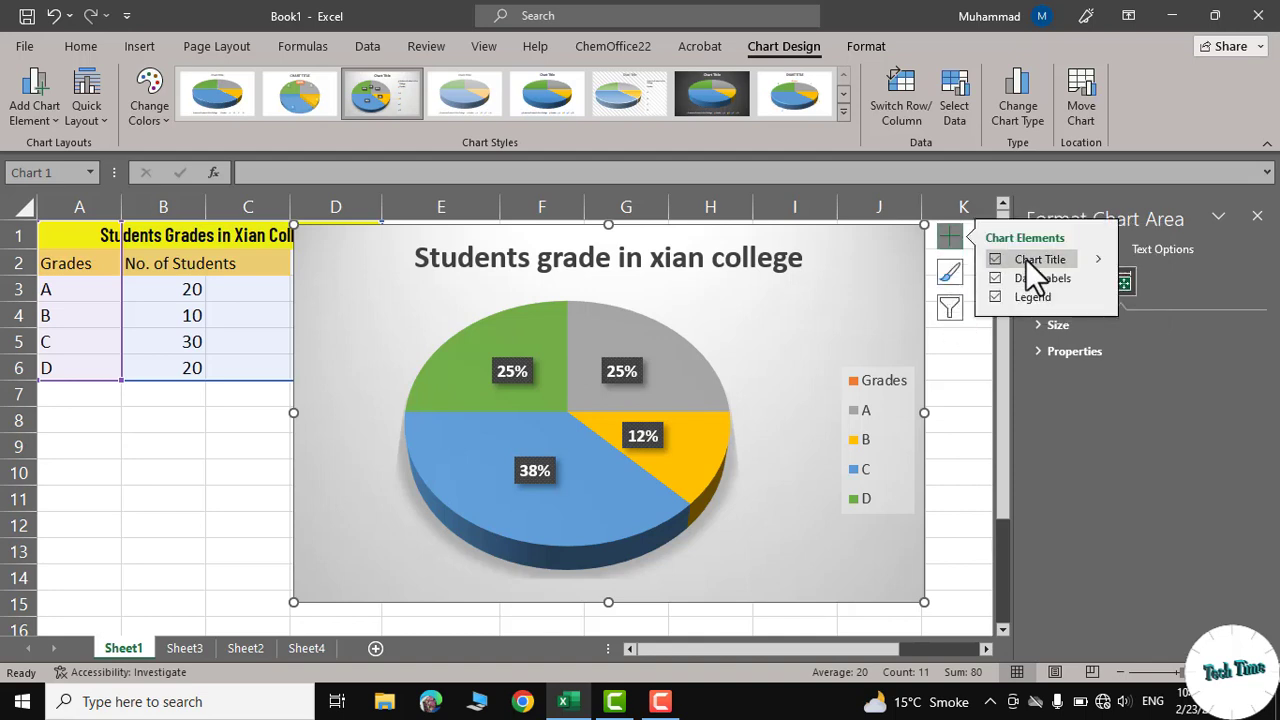
pyautogui.click(1100, 258)
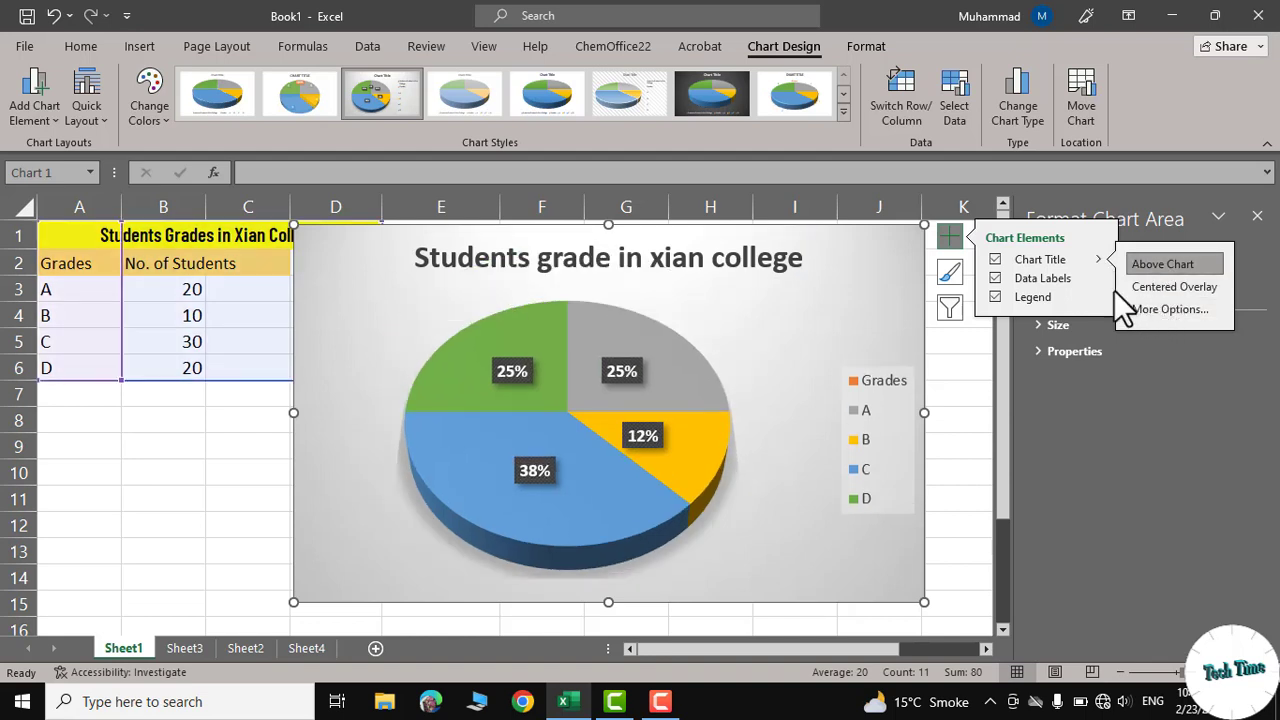
pyautogui.click(1100, 279)
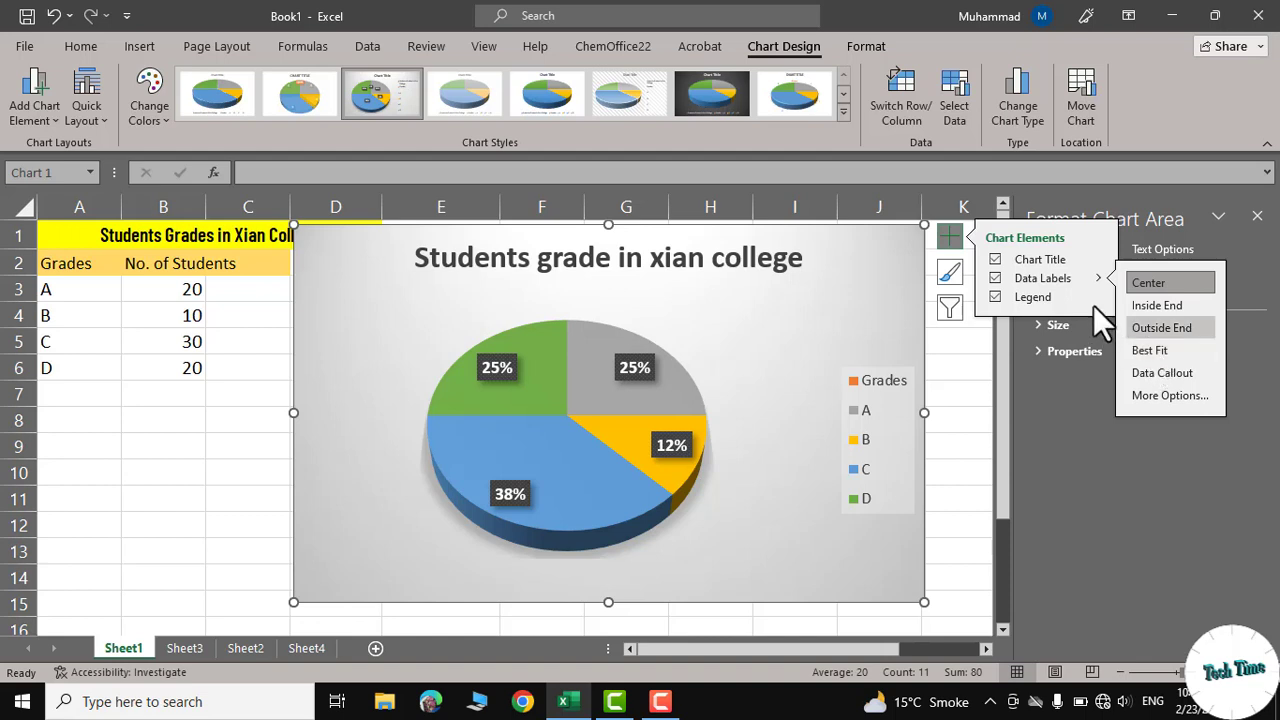
pyautogui.moveTo(1096, 298)
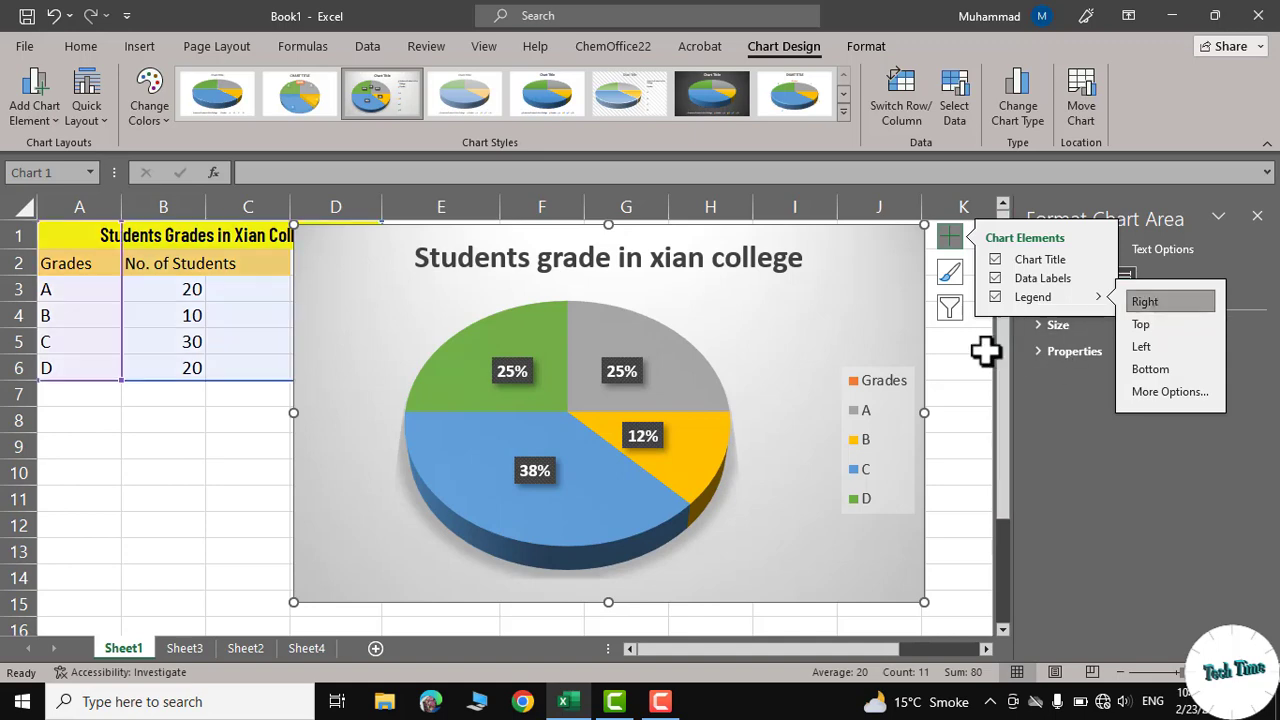
# - Untick the 'Students Grades in Xian College' category in the chart's filters
pyautogui.click(950, 307)
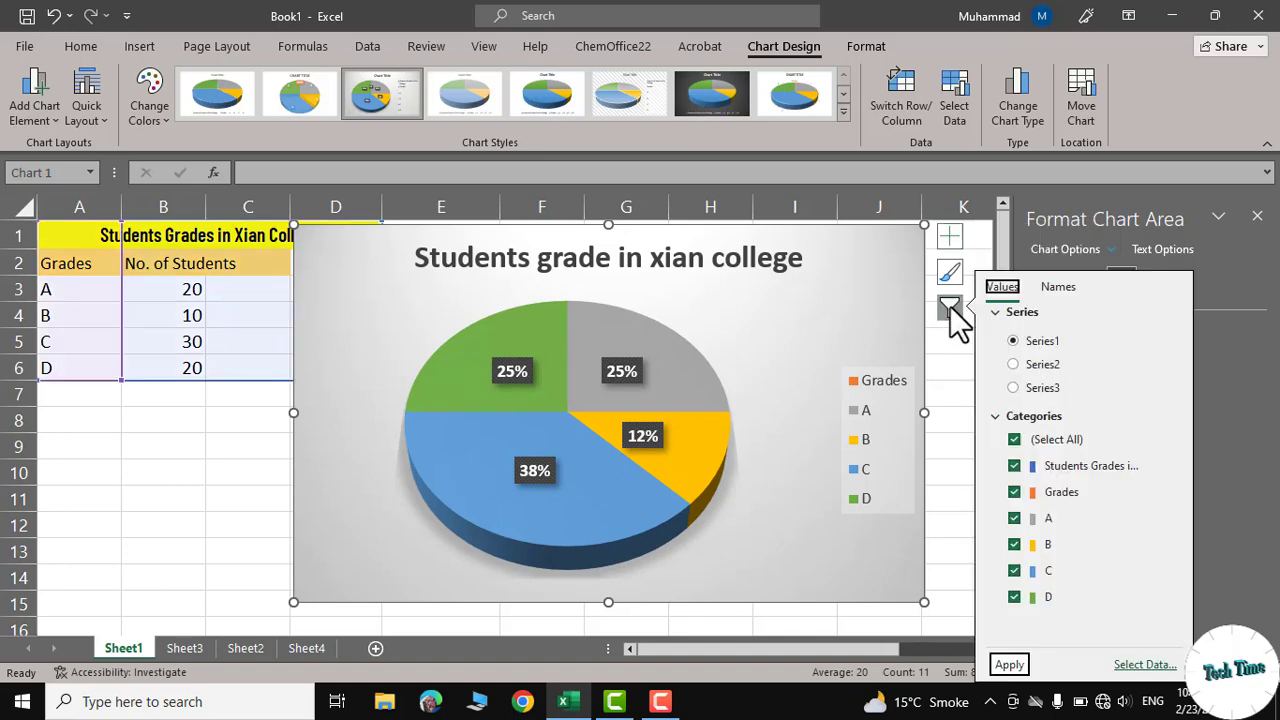
pyautogui.click(1014, 466)
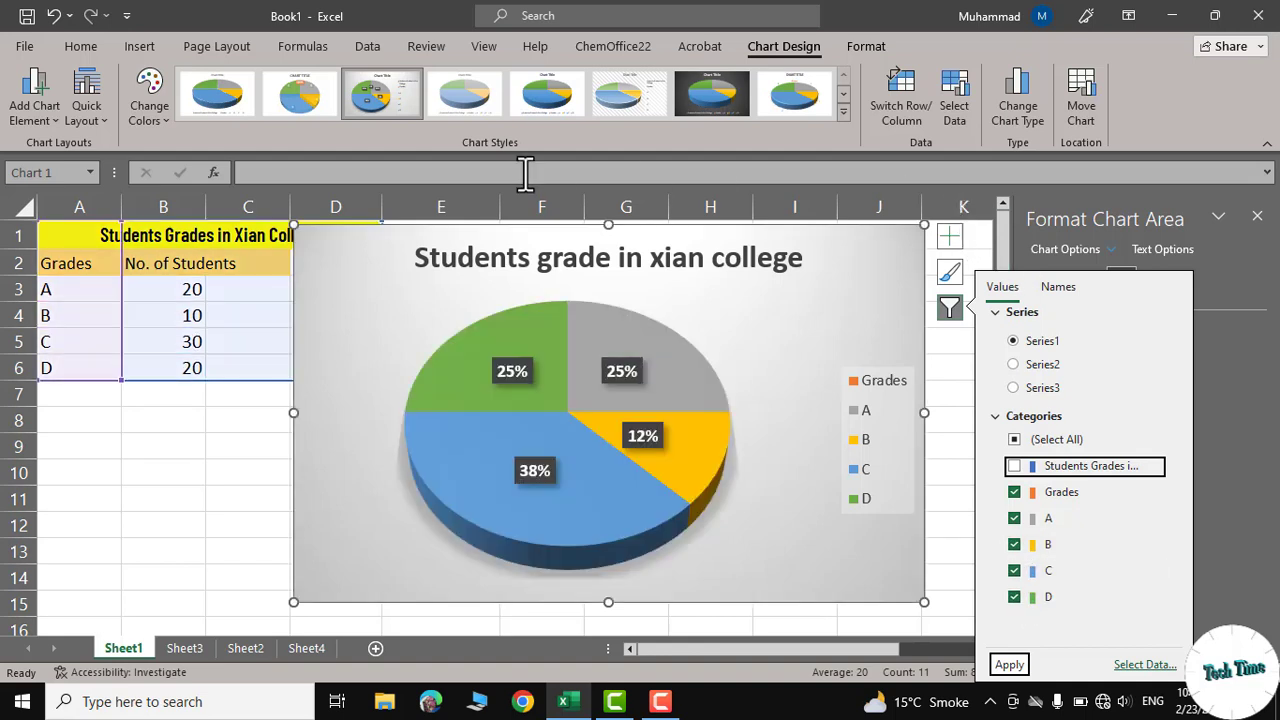
pyautogui.click(103, 117)
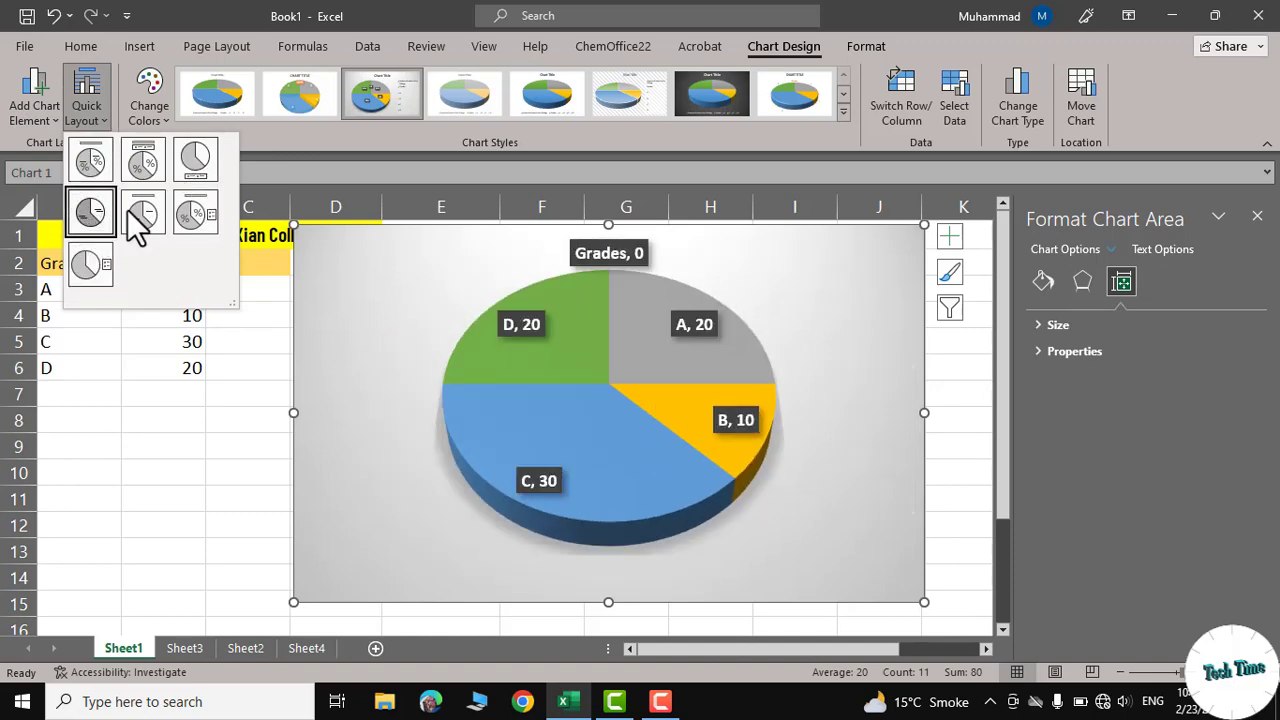
pyautogui.click(52, 113)
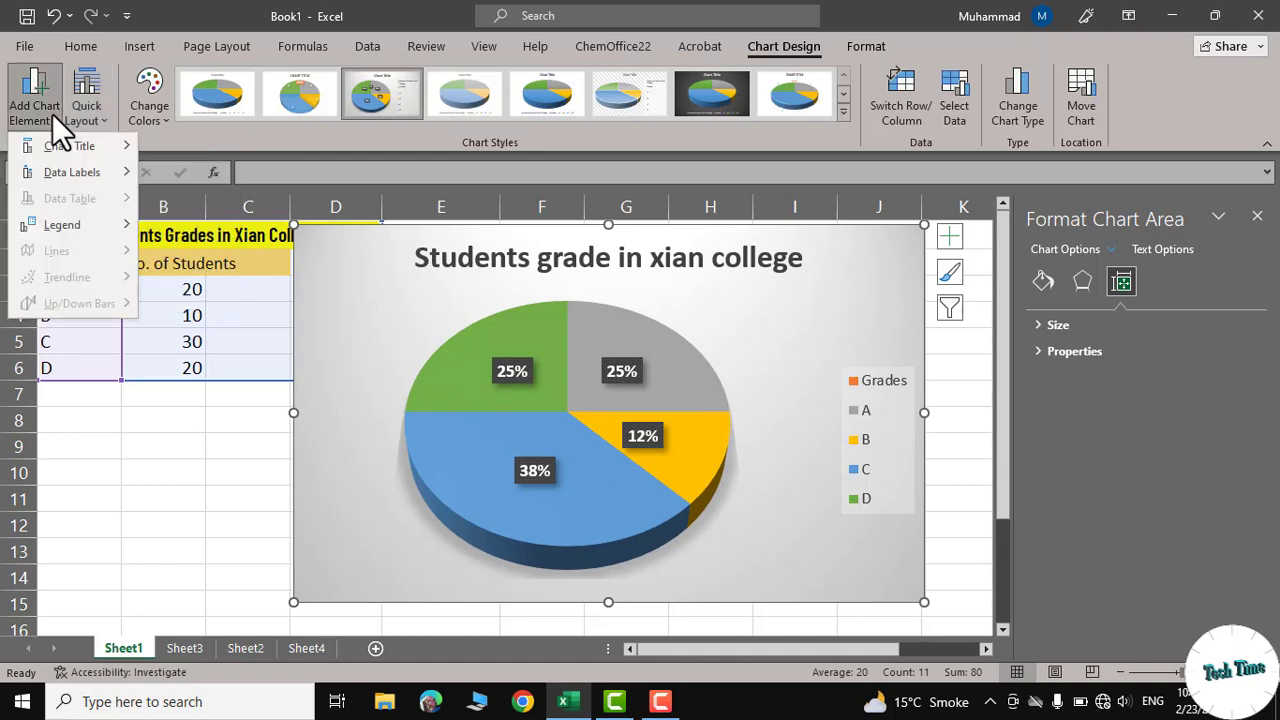
pyautogui.moveTo(59, 140)
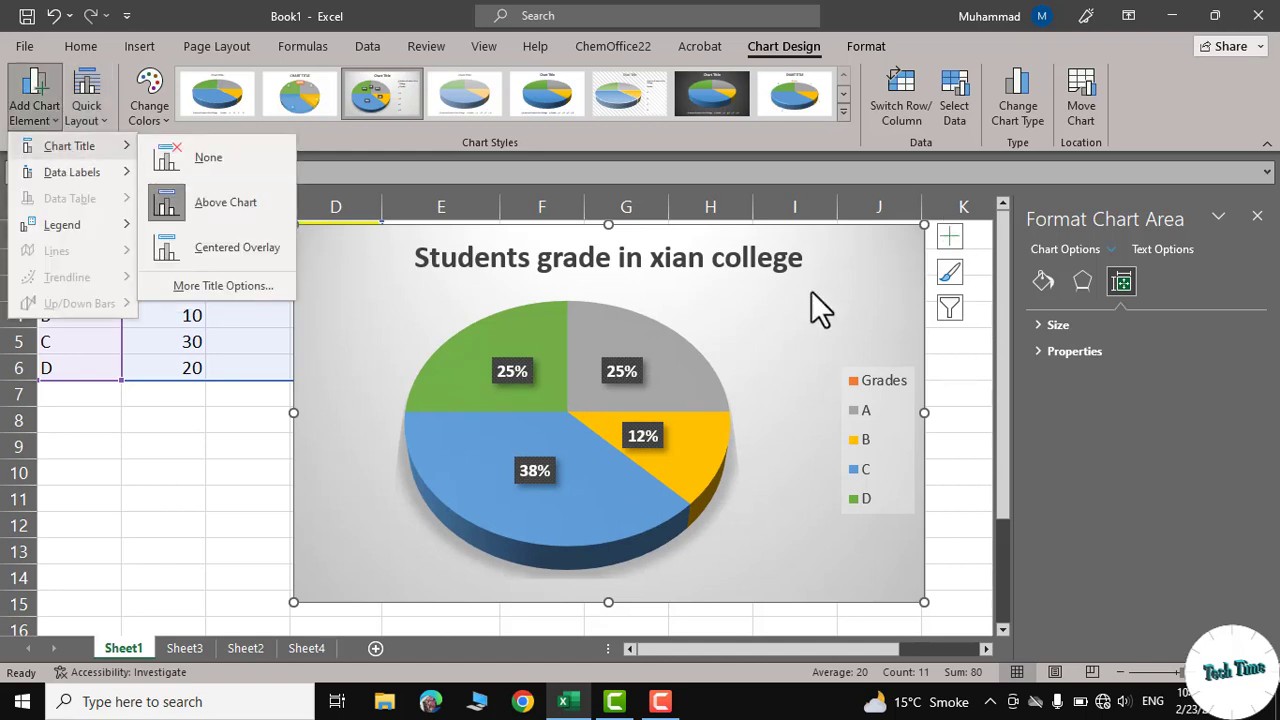
pyautogui.press('l')
pyautogui.press('Escape')
pyautogui.press('Escape')
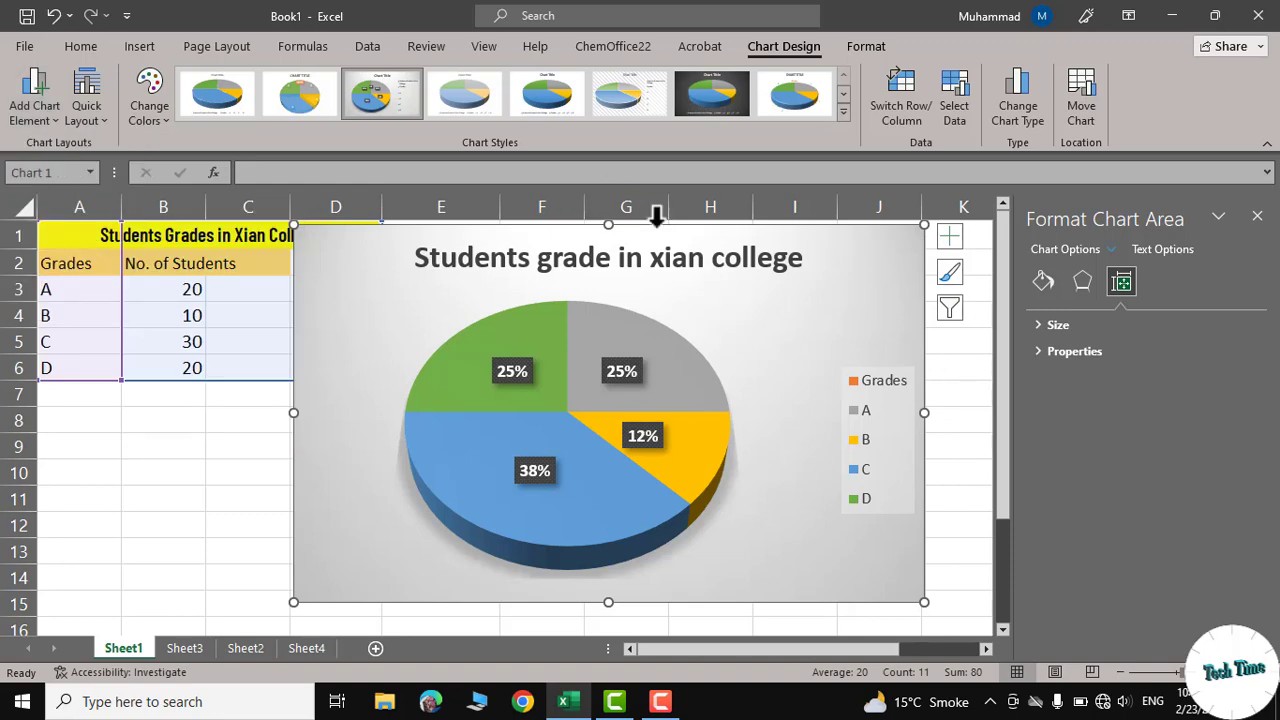
# - Select the pie series and raise its Pie Explosion to 9%
pyautogui.click(752, 320)
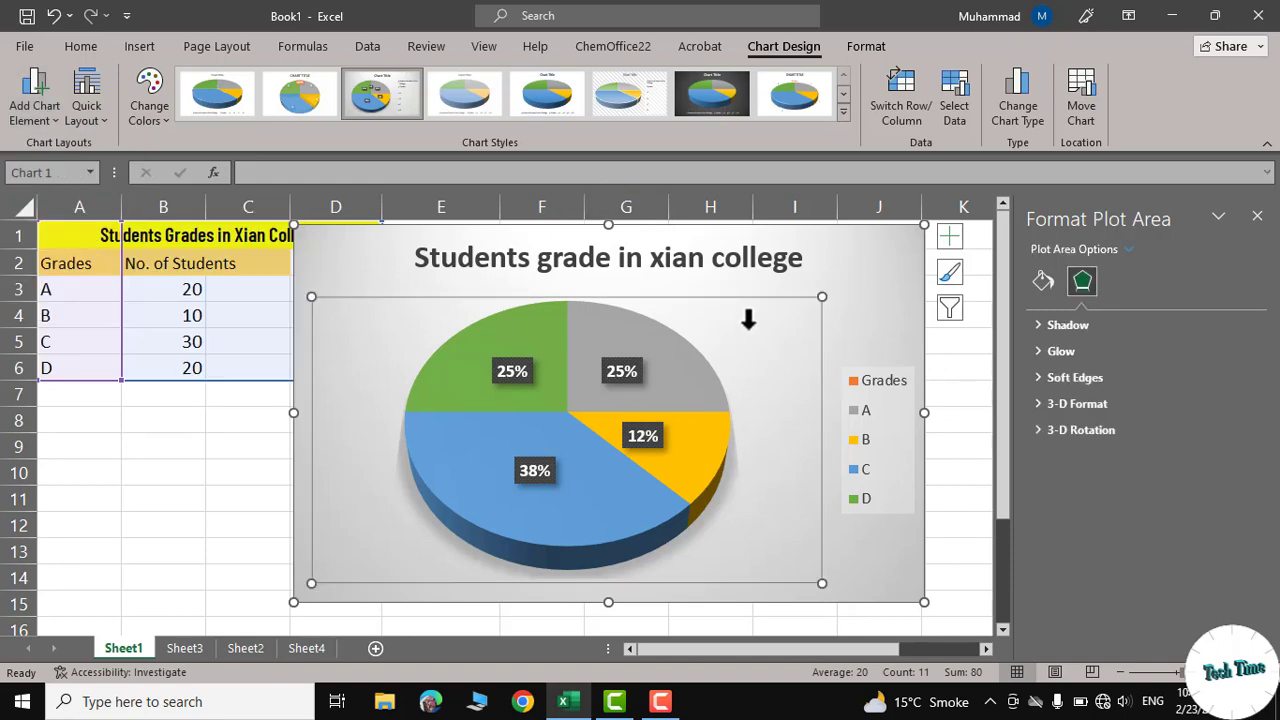
pyautogui.moveTo(566, 399)
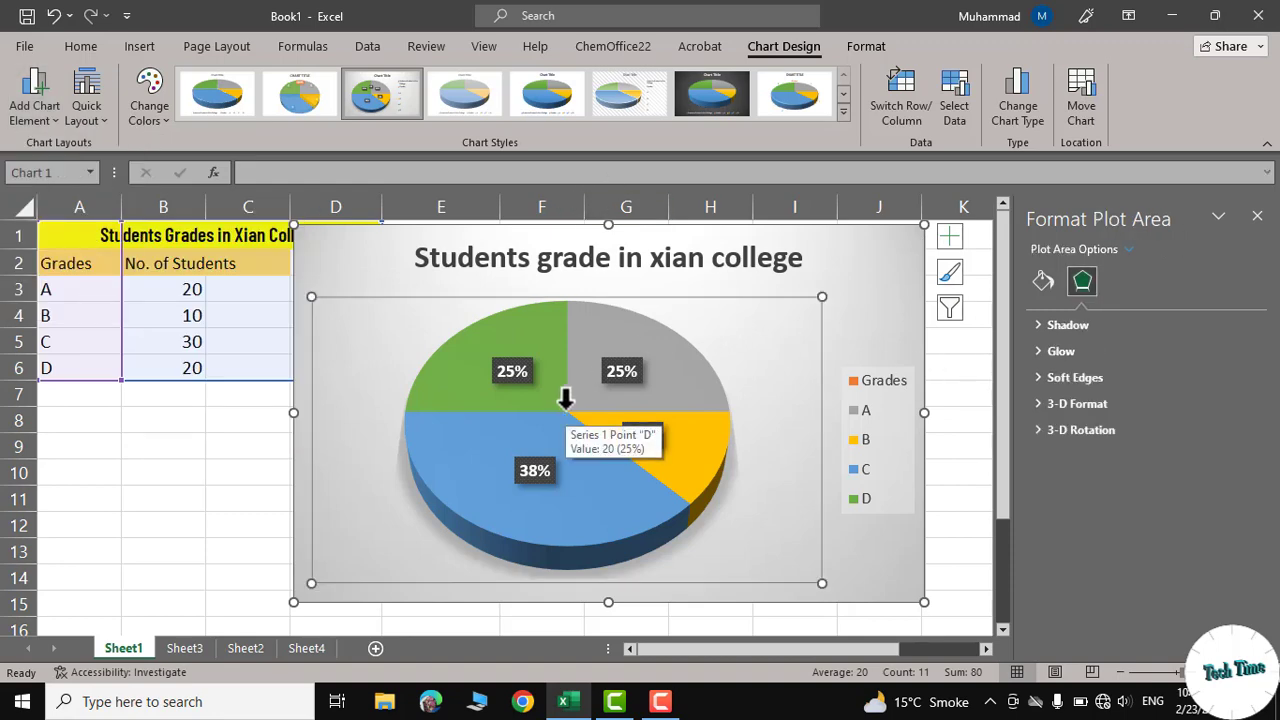
pyautogui.click(565, 405)
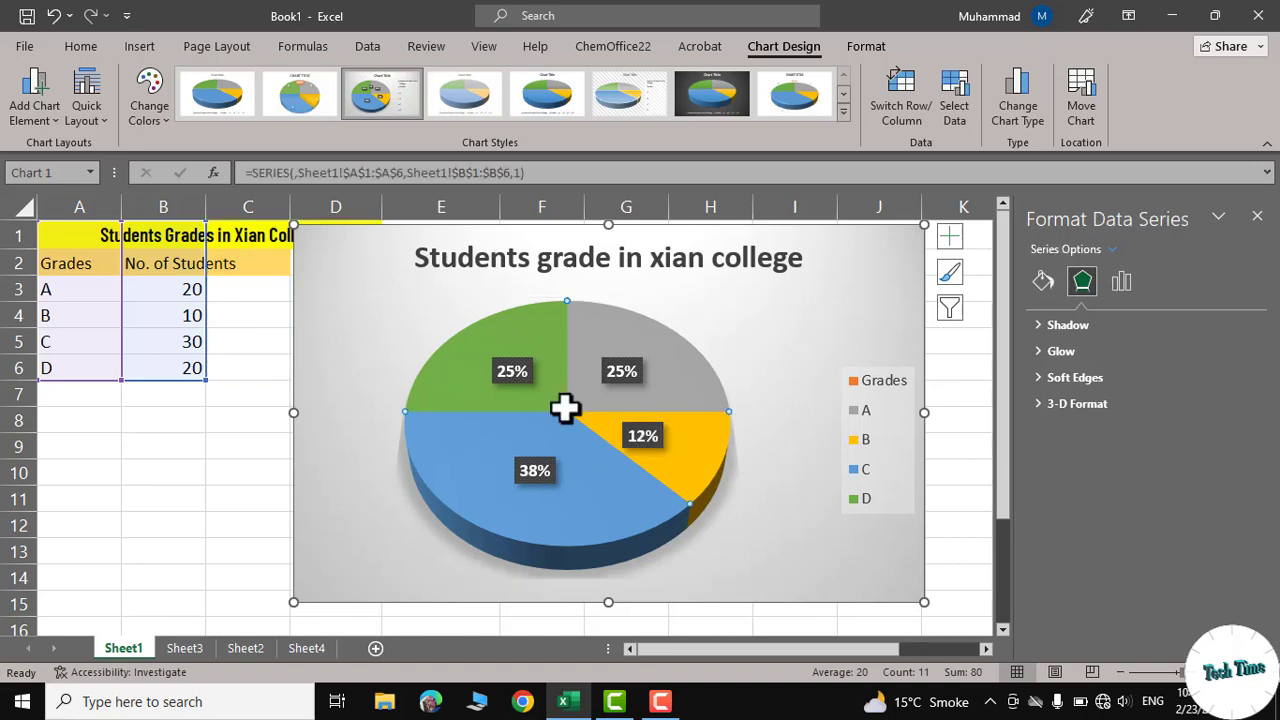
pyautogui.click(1121, 283)
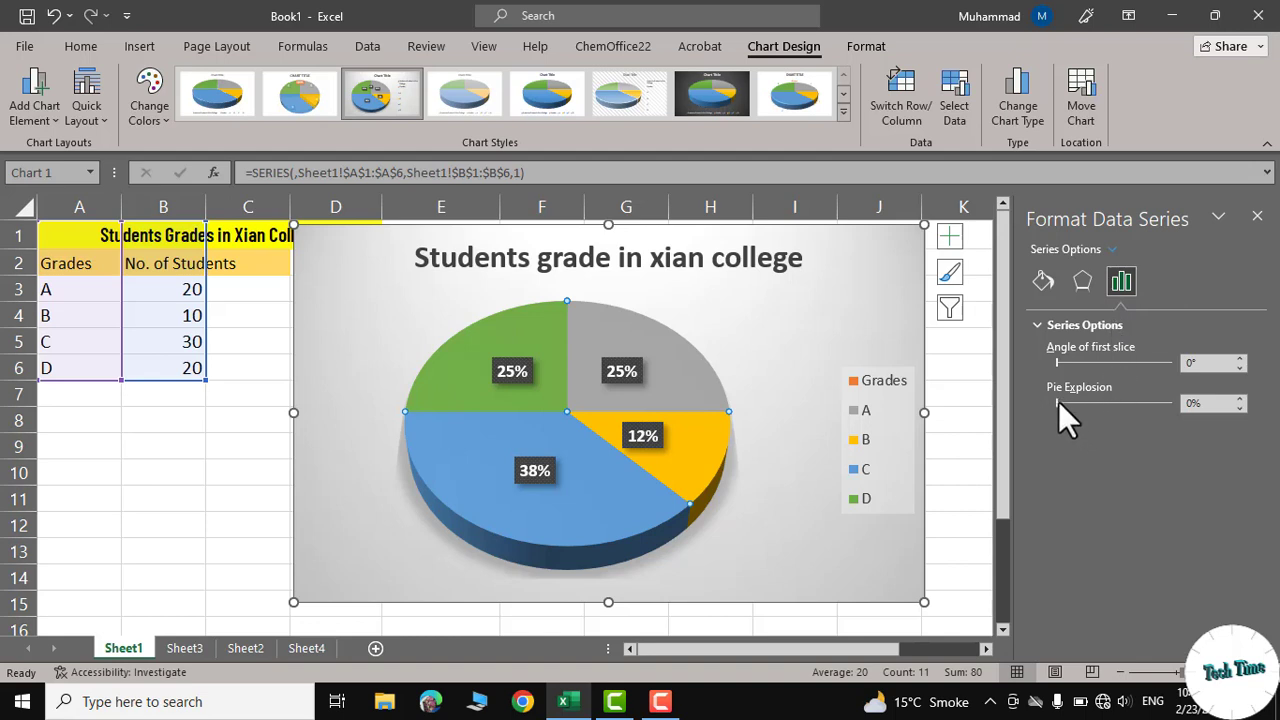
pyautogui.click(1240, 398)
pyautogui.click(1240, 398)
pyautogui.click(1240, 398)
pyautogui.click(1240, 398)
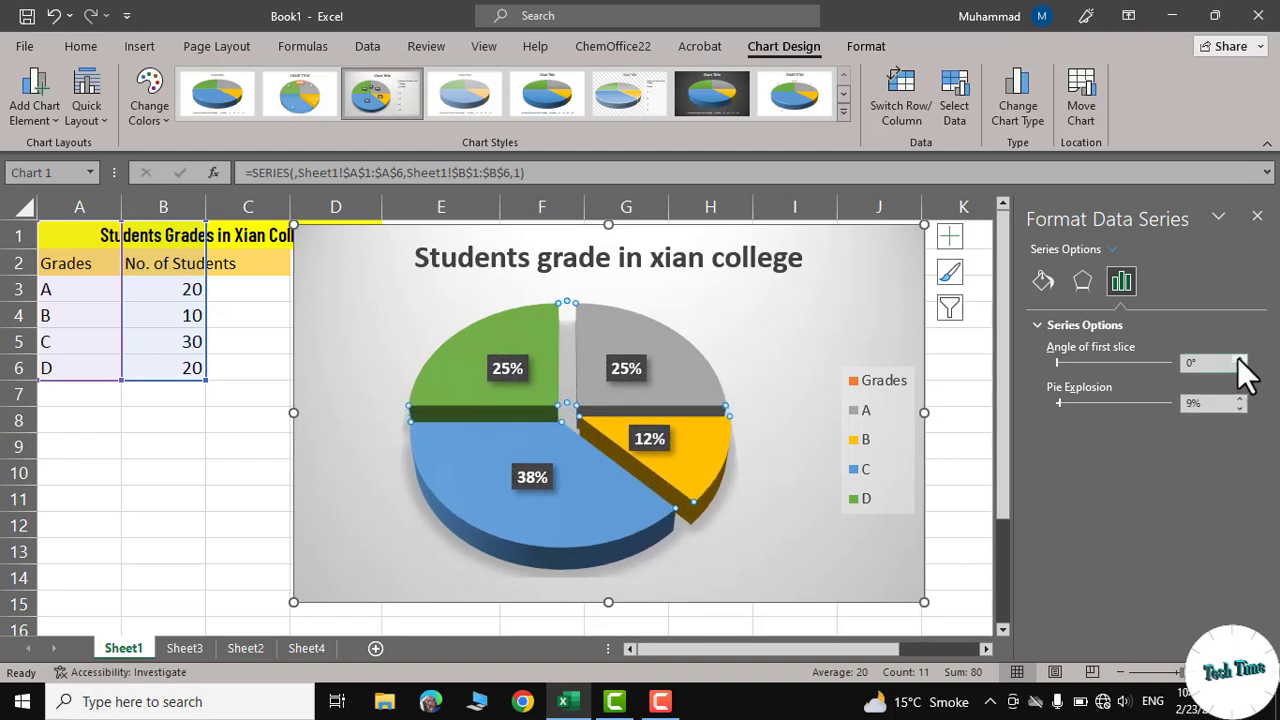
# - Rotate the pie by setting the first slice angle to 13°
pyautogui.click(1241, 359)
pyautogui.click(1241, 359)
pyautogui.click(1241, 359)
pyautogui.click(1241, 359)
pyautogui.click(1240, 359)
pyautogui.click(1240, 359)
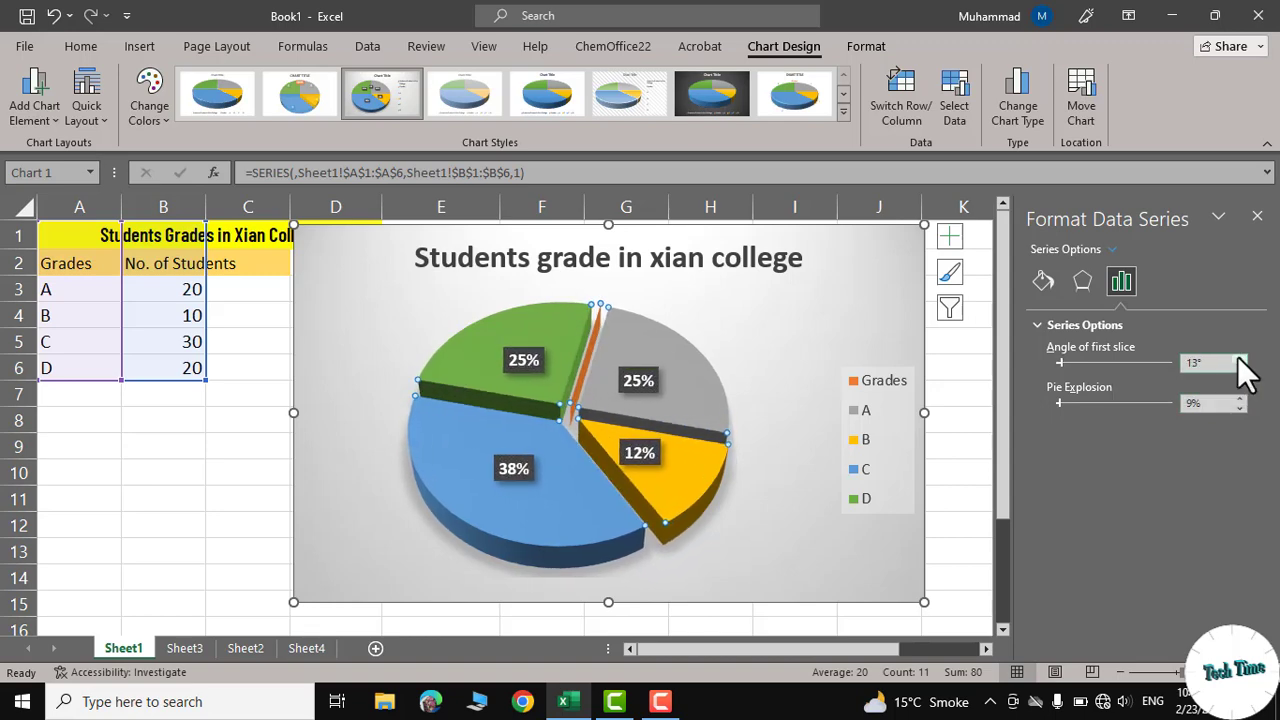
# - Add an outer shadow preset at 270°, 4 pt blur, 3 pt distance, 60% transparency
pyautogui.click(1083, 280)
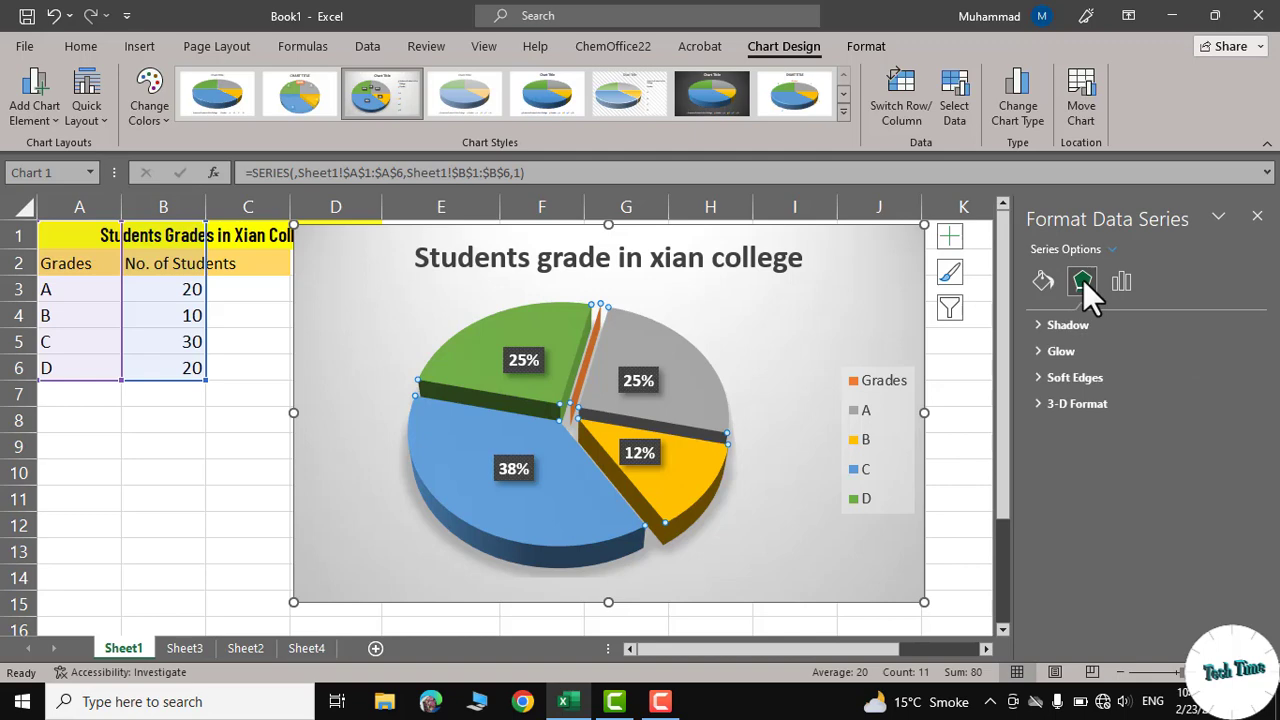
pyautogui.click(1038, 325)
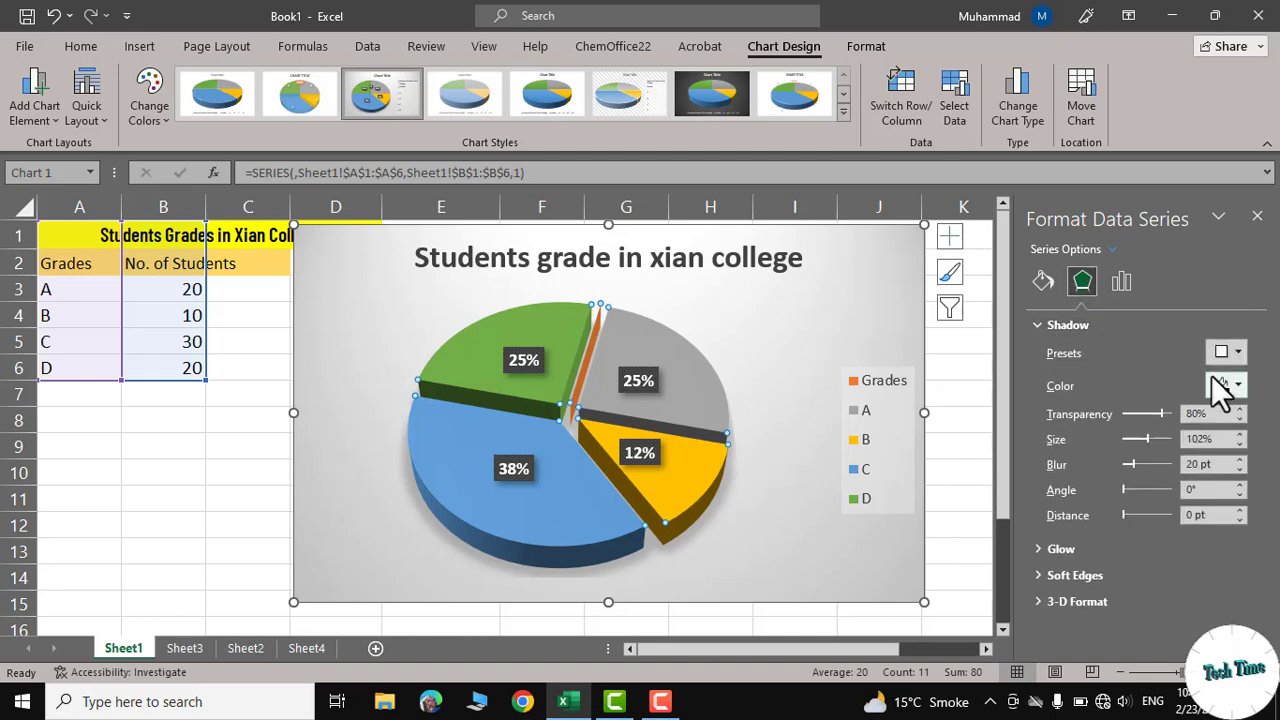
pyautogui.click(1234, 350)
pyautogui.click(1174, 245)
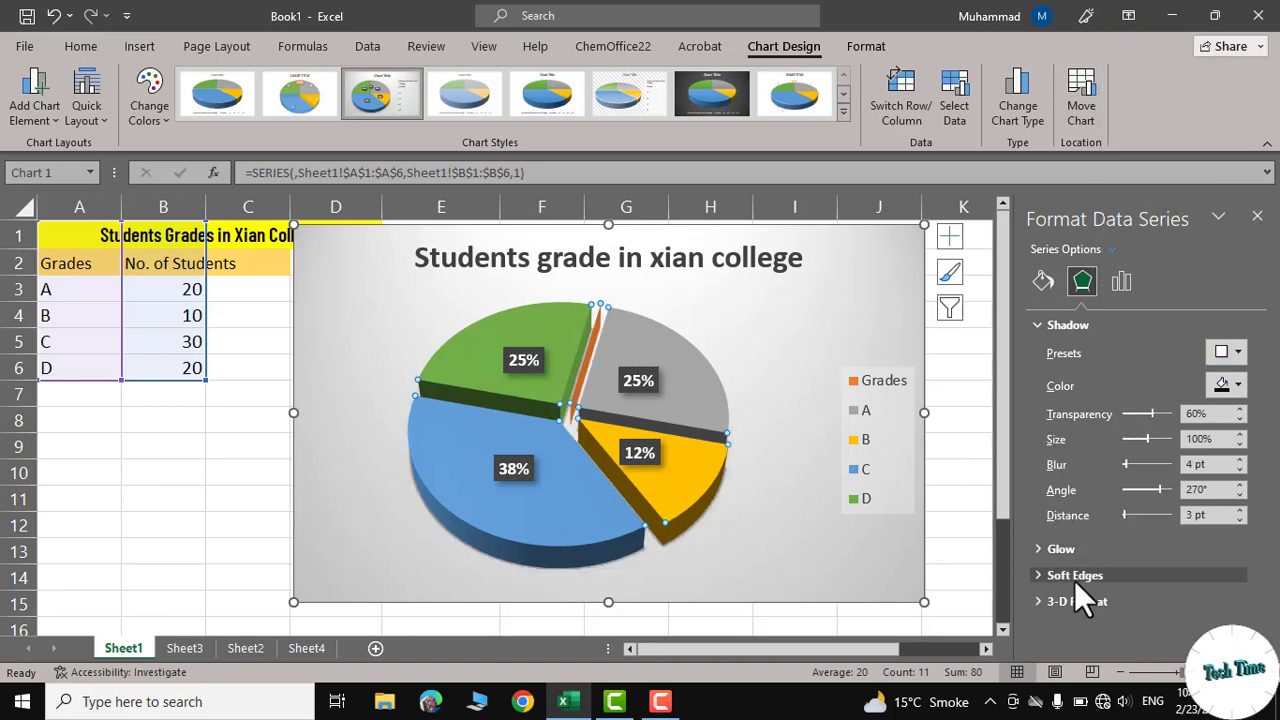
# - Give the slices a 6 pt top bevel, a 9 × 6 pt bottom bevel and Dark Edge material
pyautogui.click(1037, 600)
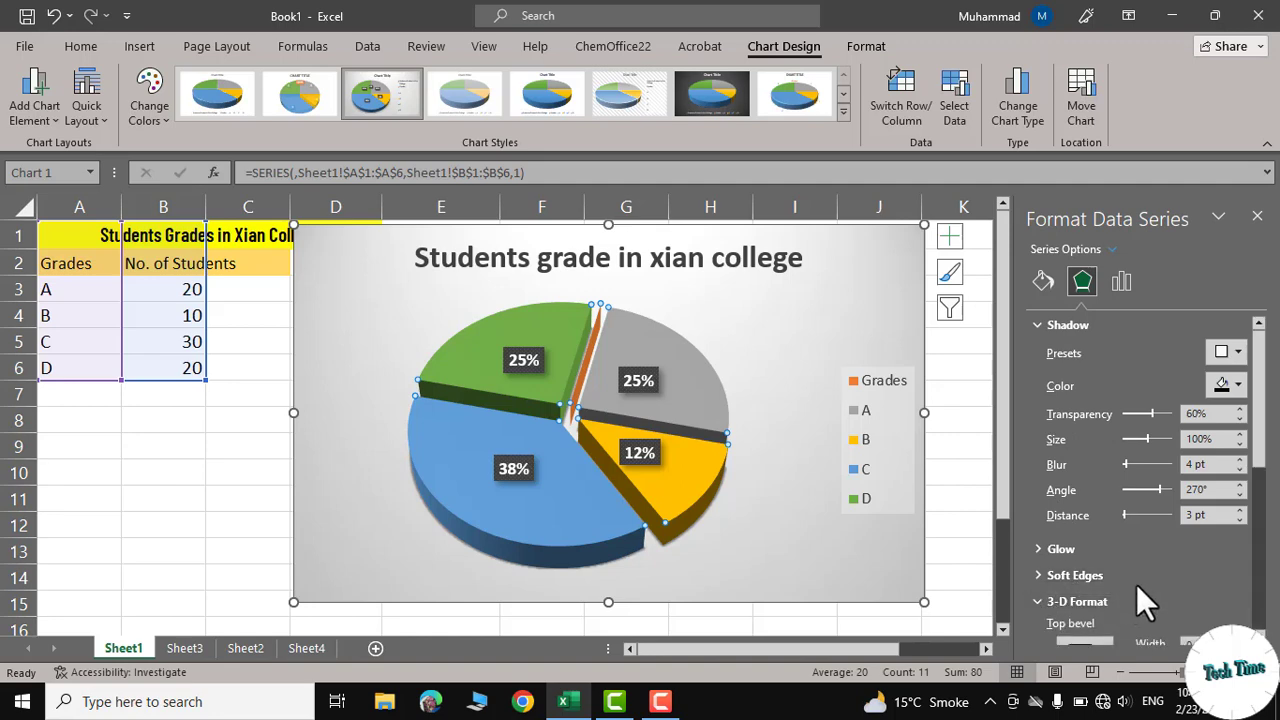
pyautogui.scroll(-5, 1136, 585)
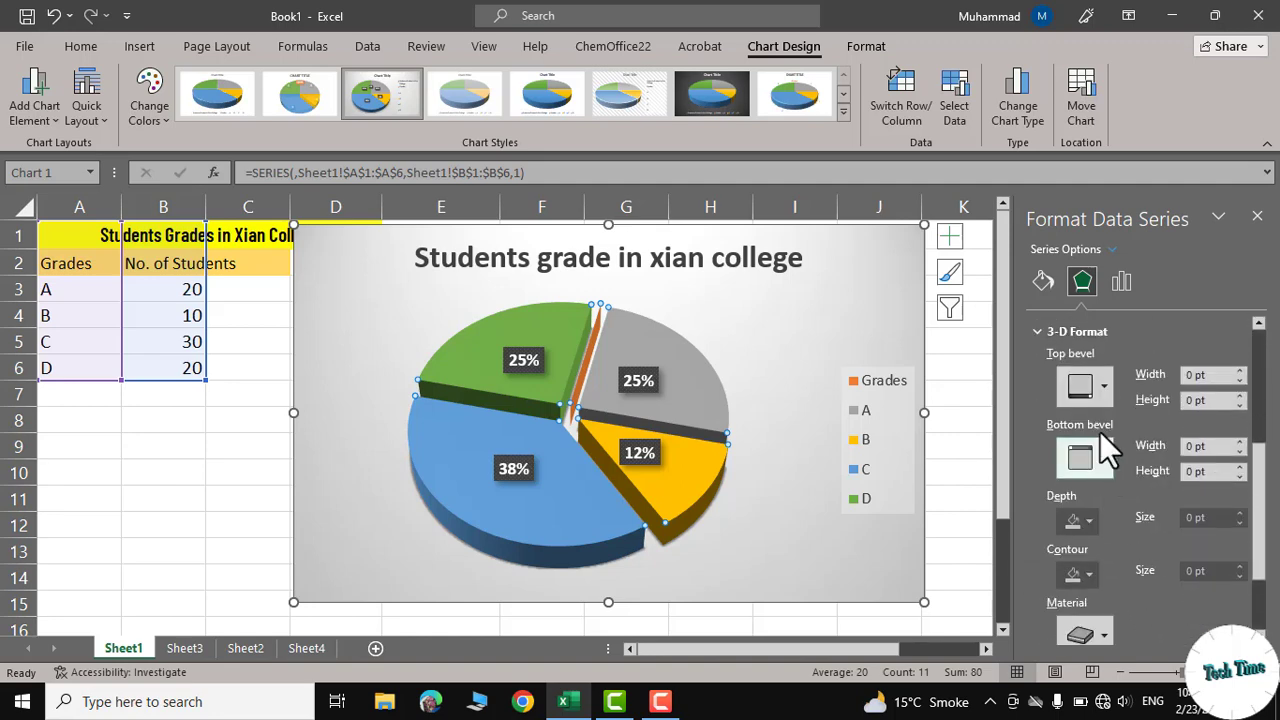
pyautogui.click(1100, 383)
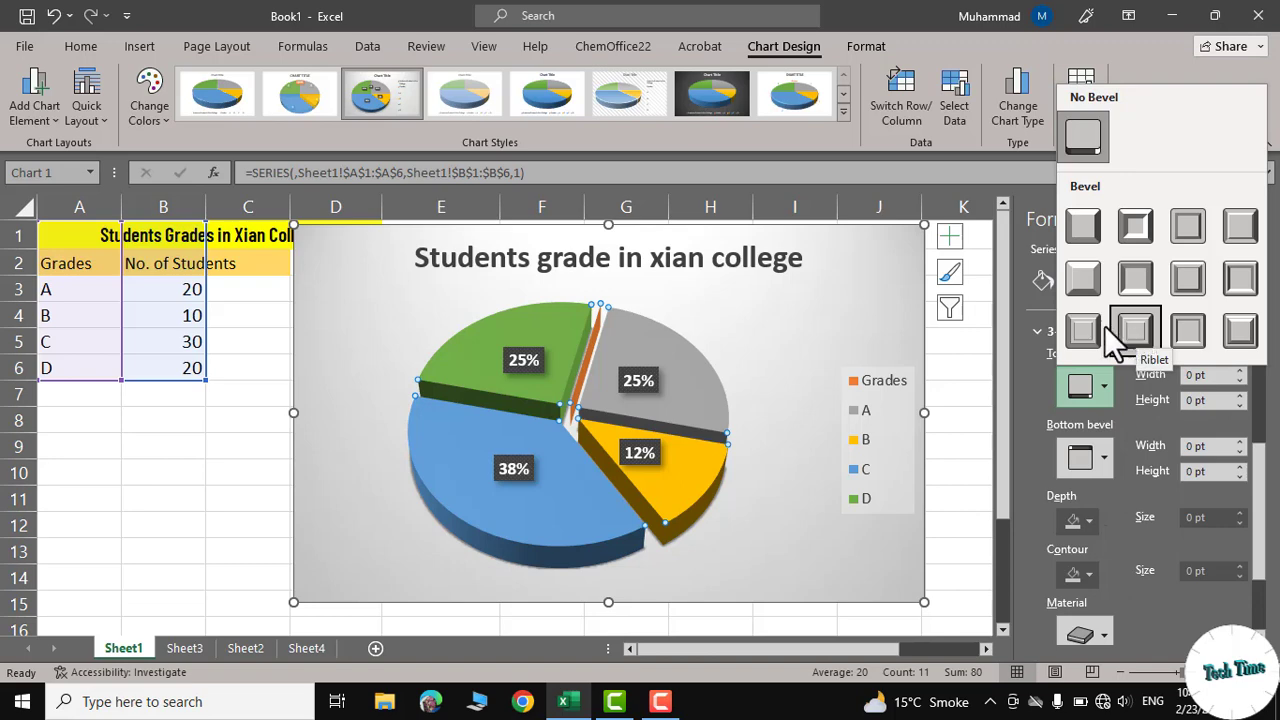
pyautogui.click(1084, 225)
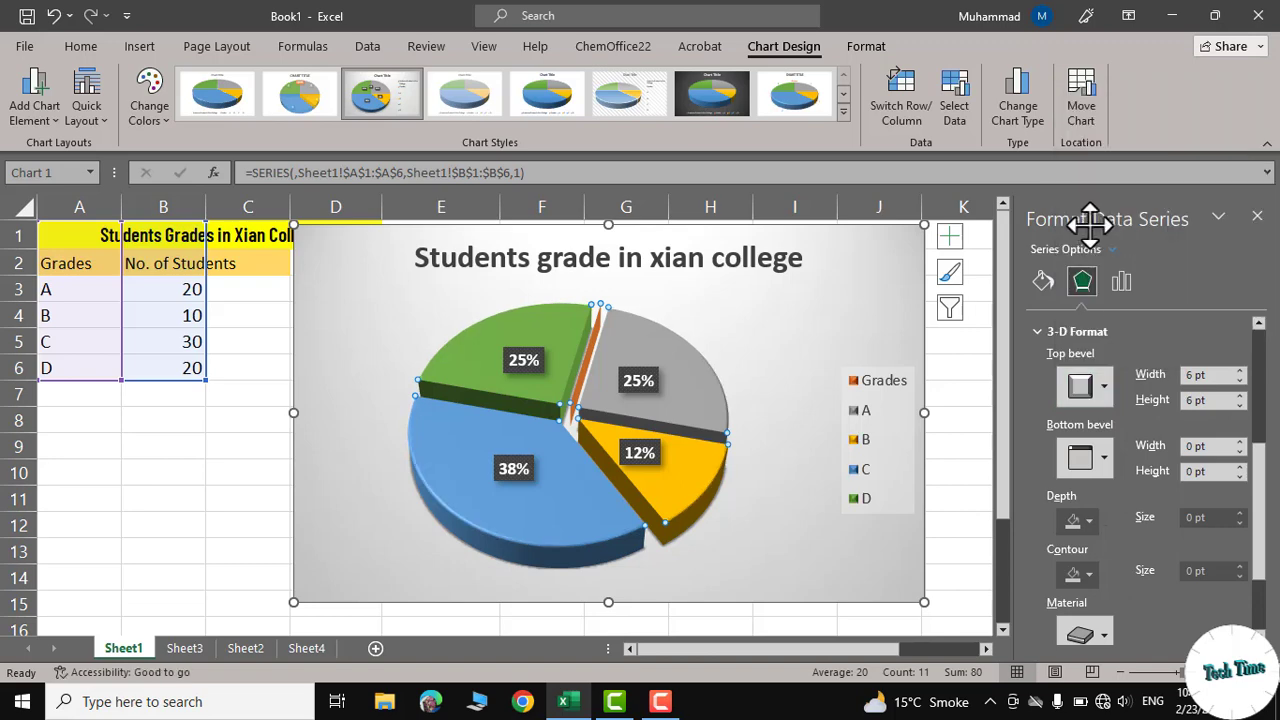
pyautogui.click(1103, 456)
pyautogui.click(1238, 400)
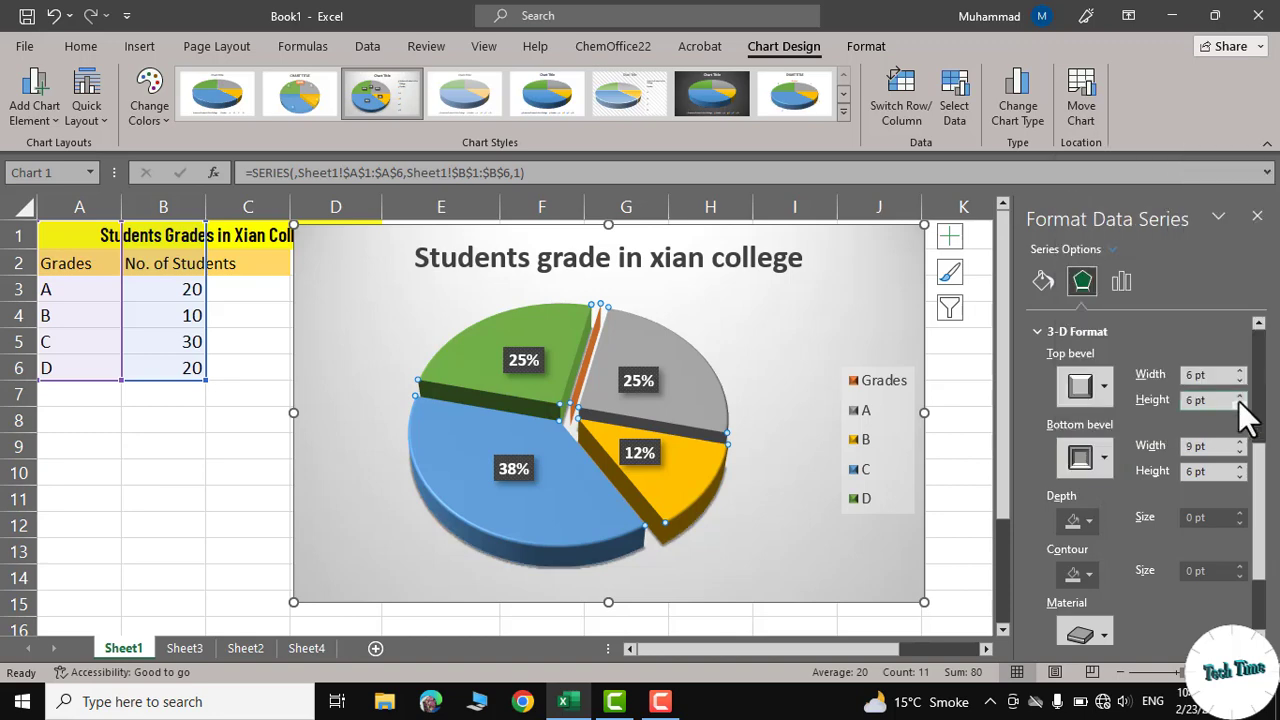
pyautogui.moveTo(1262, 530); pyautogui.dragTo(1260, 590)
pyautogui.click(1105, 517)
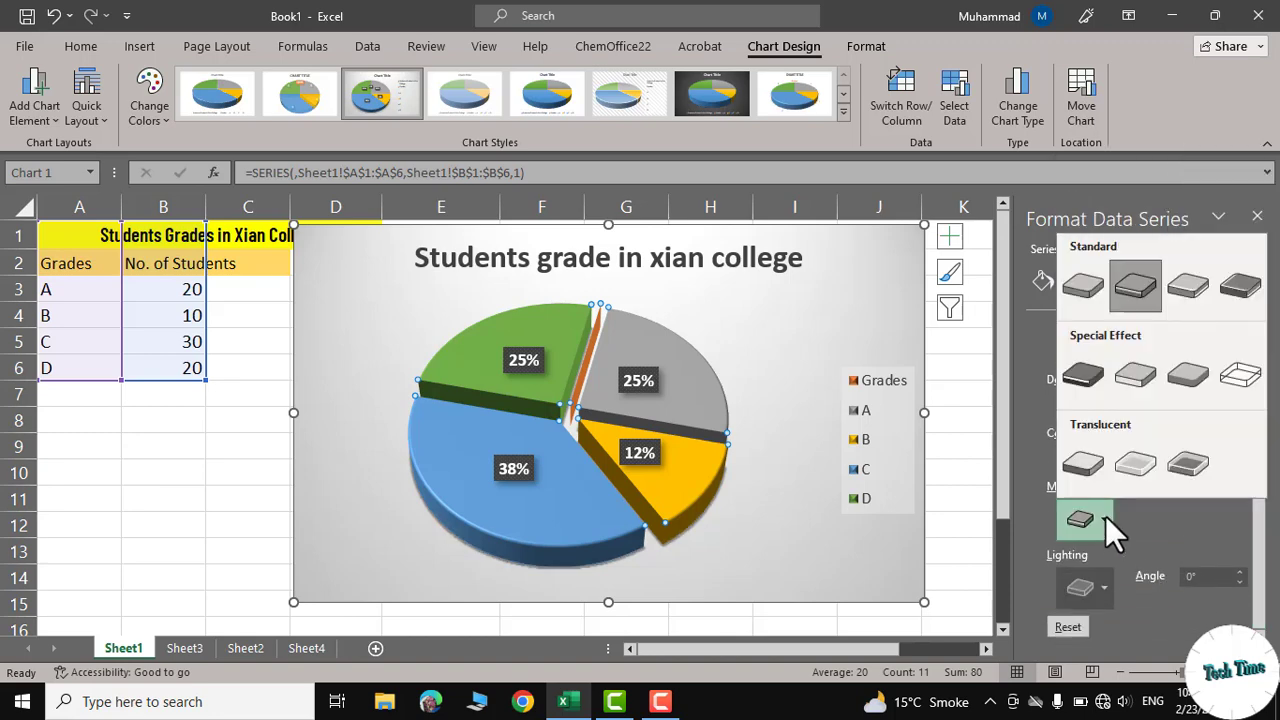
pyautogui.click(1084, 372)
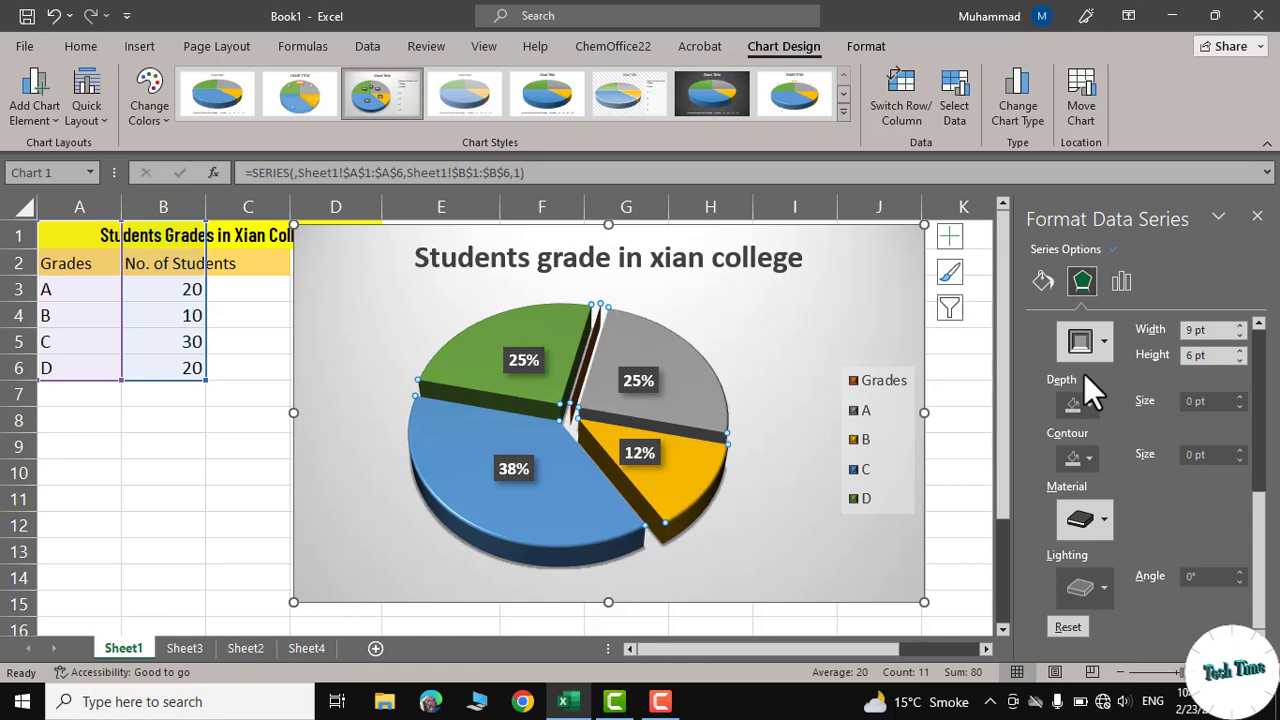
# - Set the pie slices' fill to Automatic for varied colours
pyautogui.click(1043, 279)
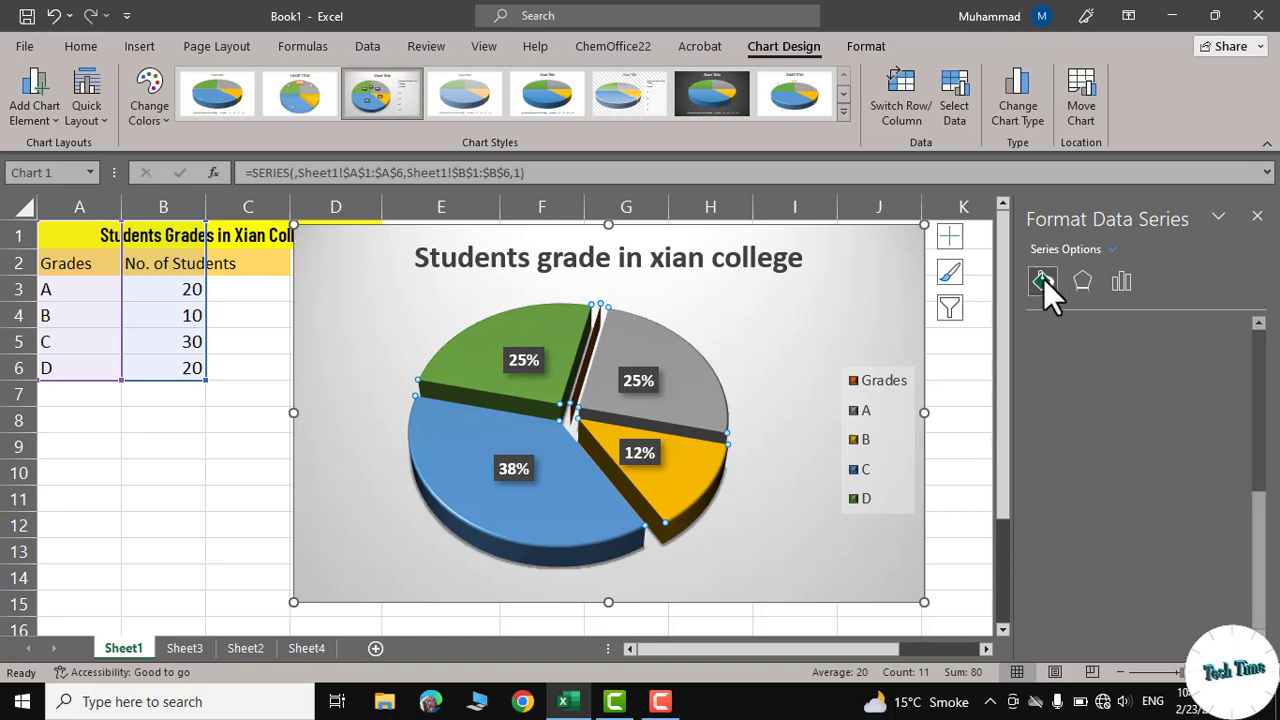
pyautogui.click(1041, 324)
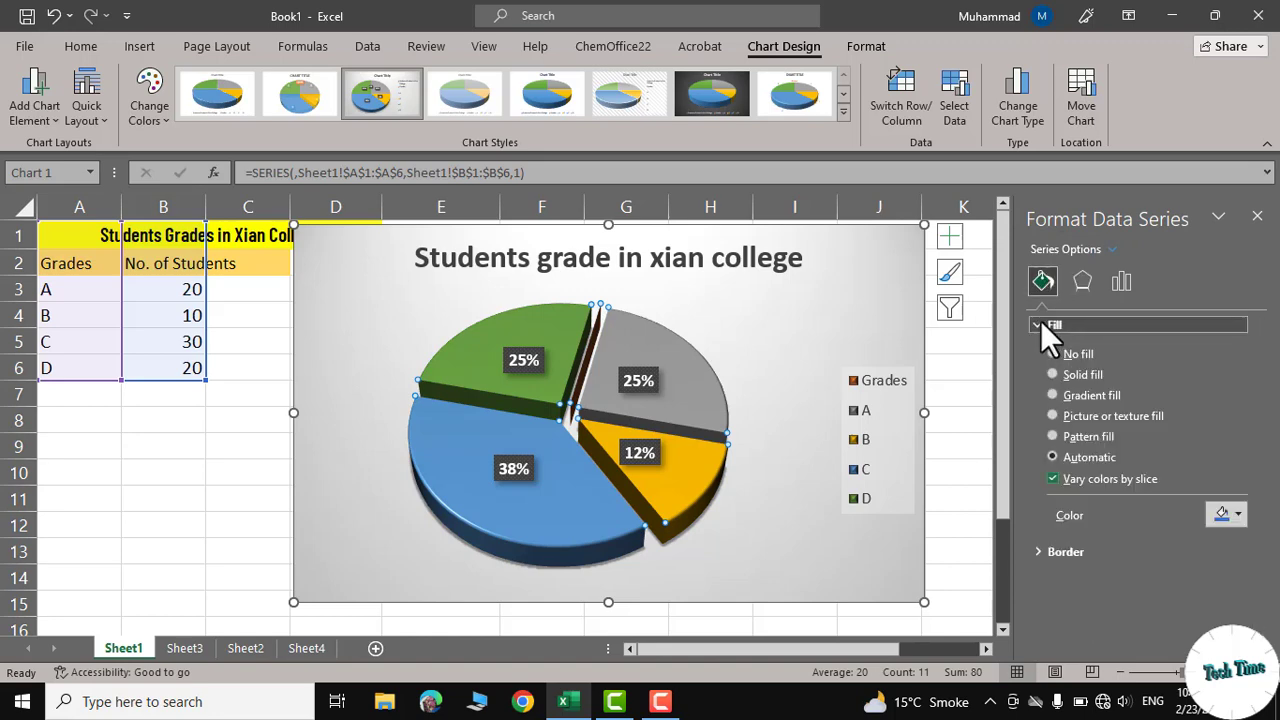
pyautogui.click(1053, 353)
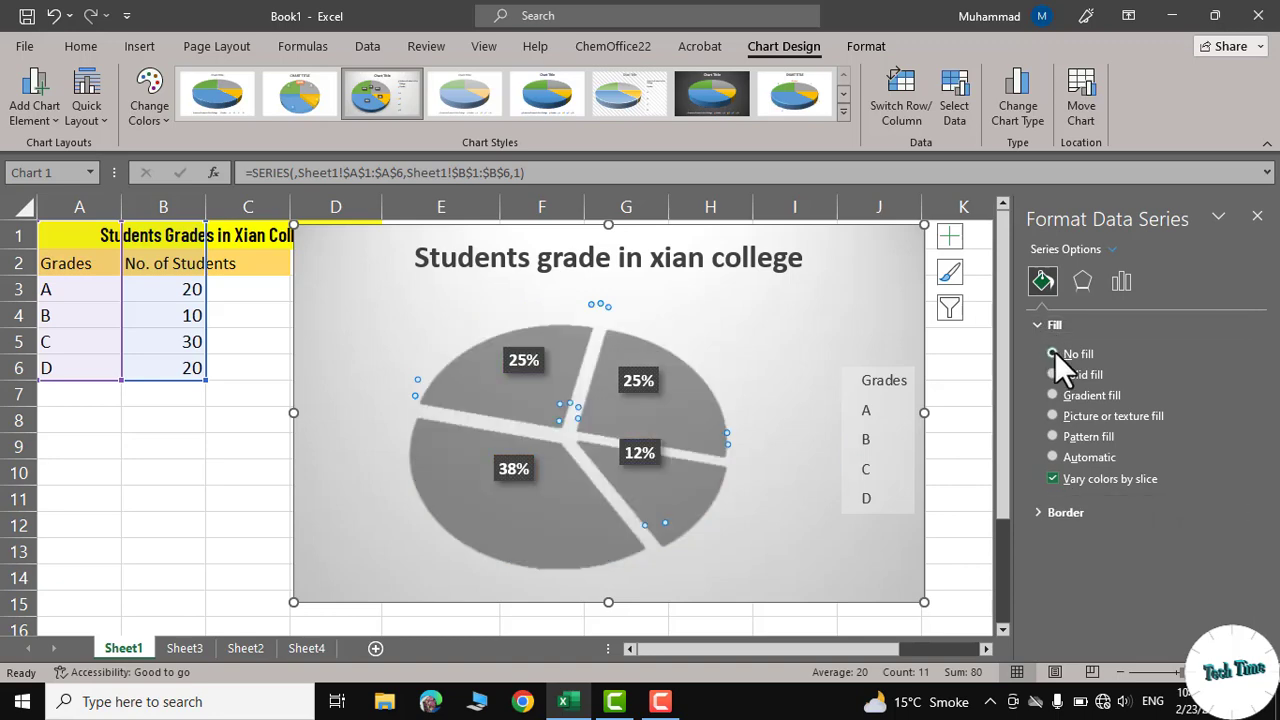
pyautogui.click(1053, 372)
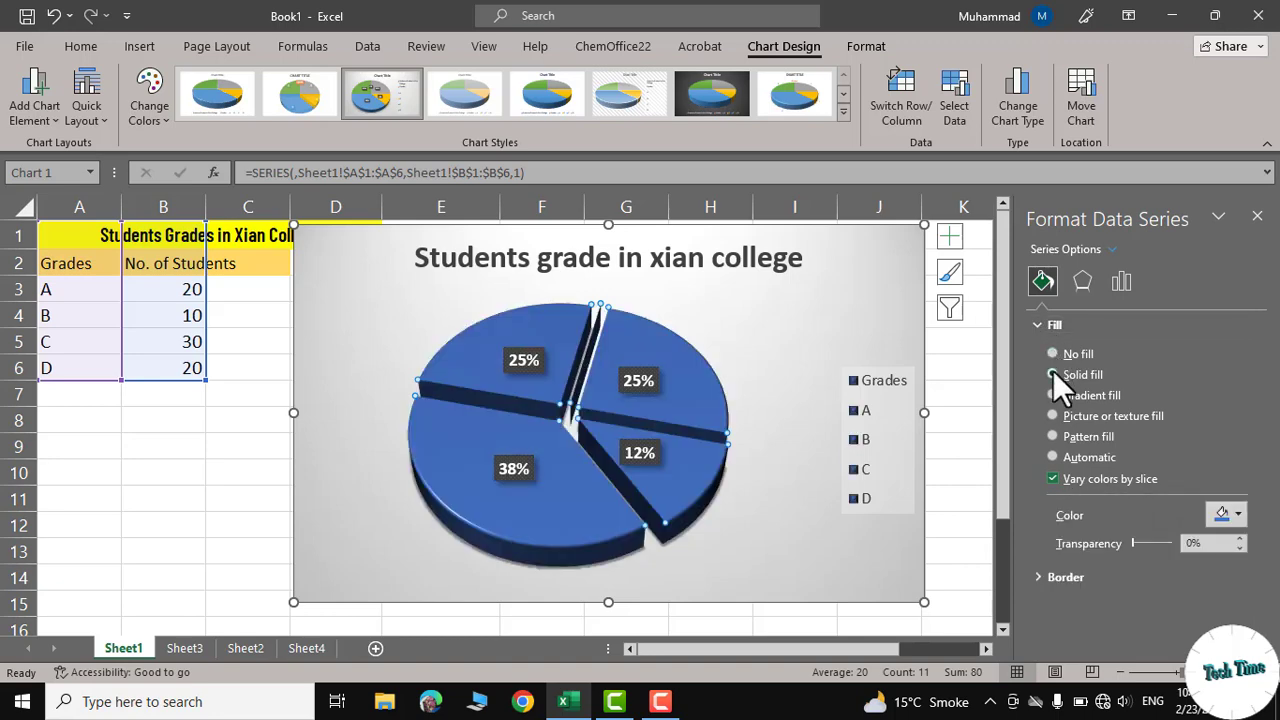
pyautogui.click(1052, 394)
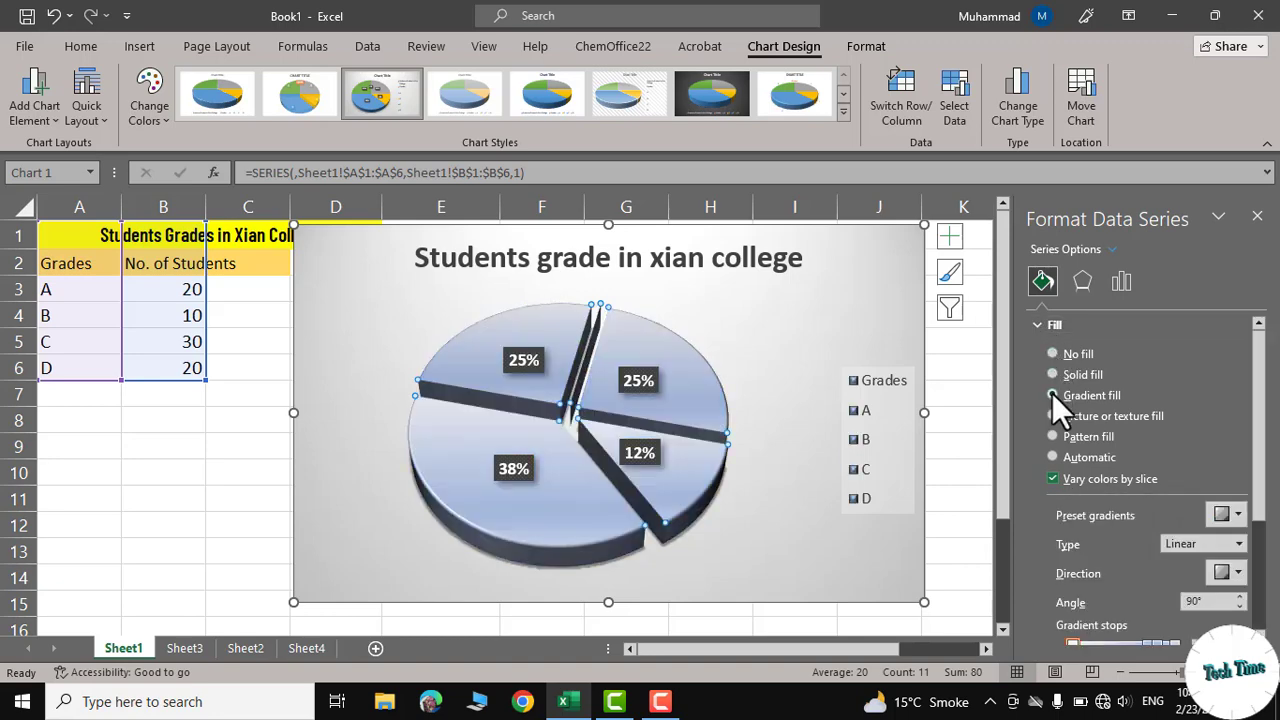
pyautogui.click(1051, 457)
pyautogui.click(1039, 324)
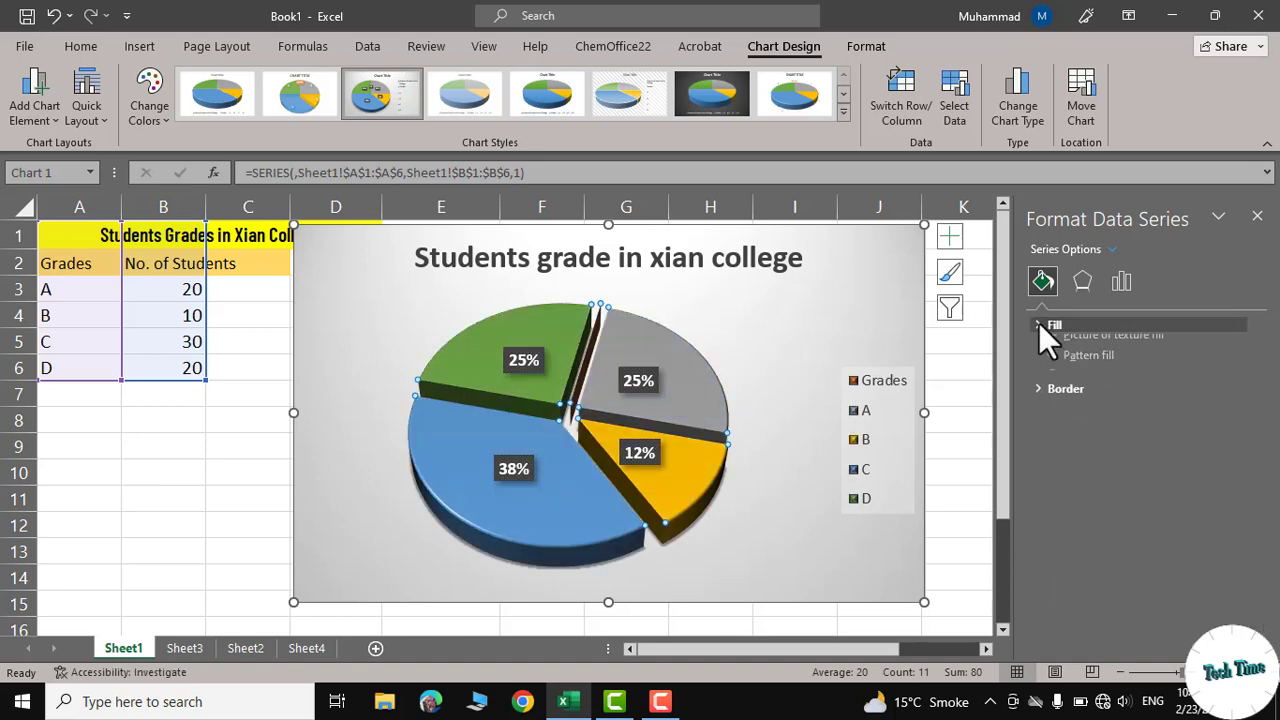
# - Outline the pie slices in green
pyautogui.click(1040, 351)
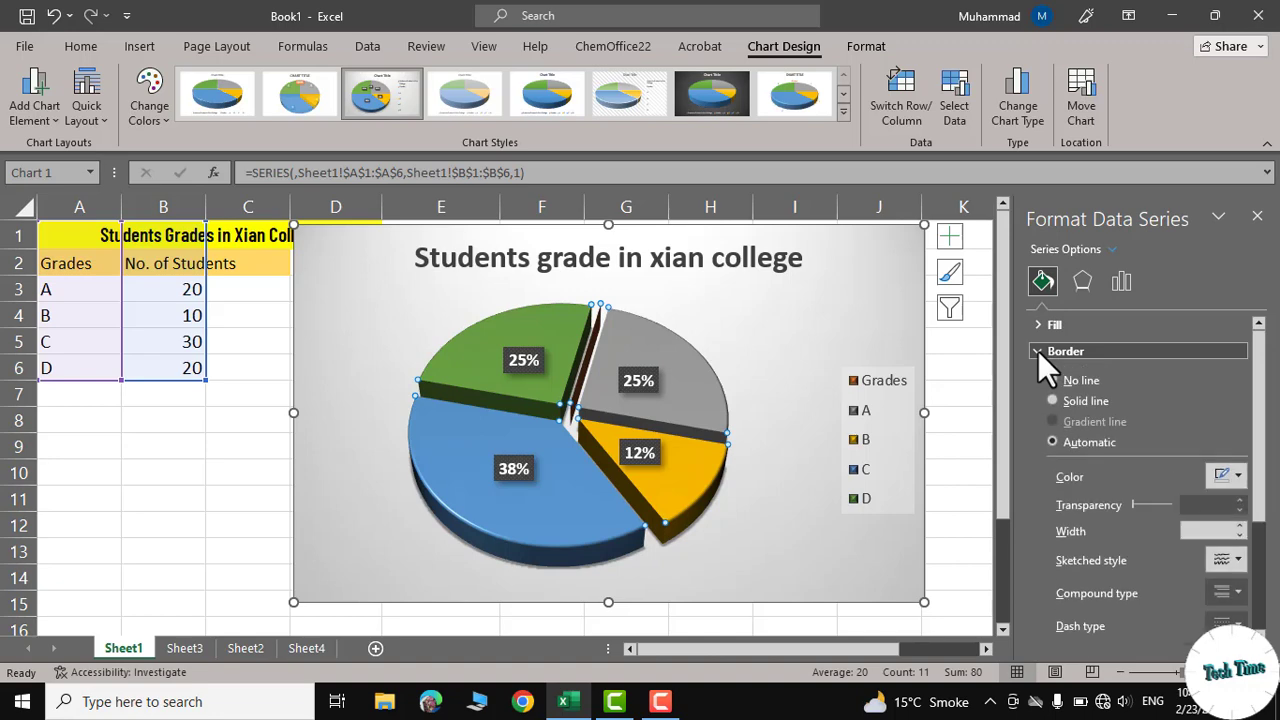
pyautogui.moveTo(1258, 400)
pyautogui.mouseDown()
pyautogui.moveTo(1274, 520)
pyautogui.moveTo(1276, 413)
pyautogui.mouseUp()
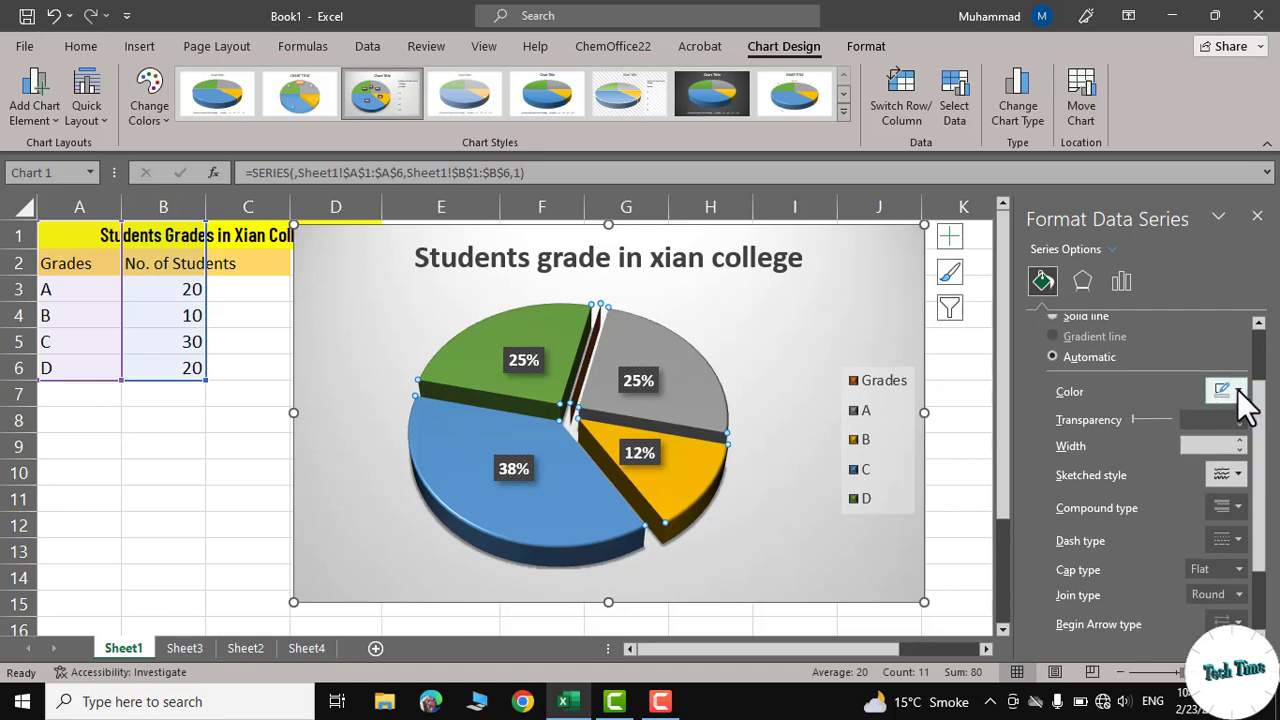
pyautogui.click(1237, 389)
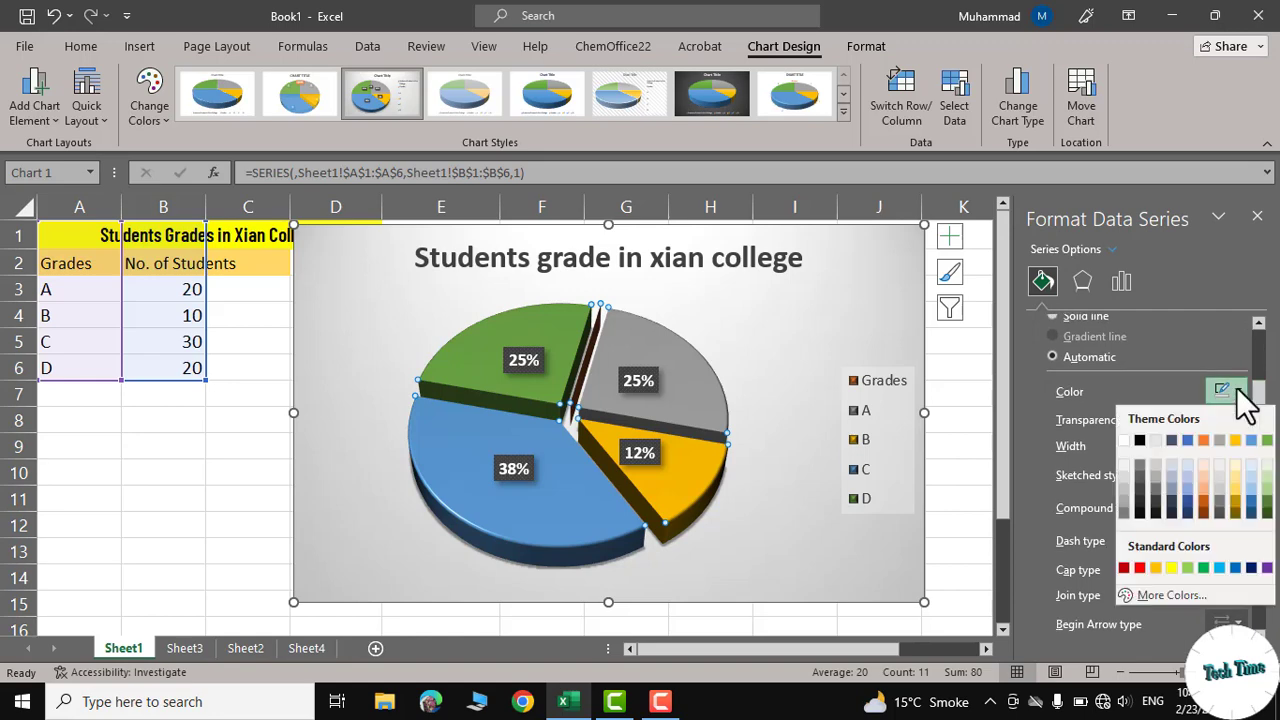
pyautogui.click(1204, 567)
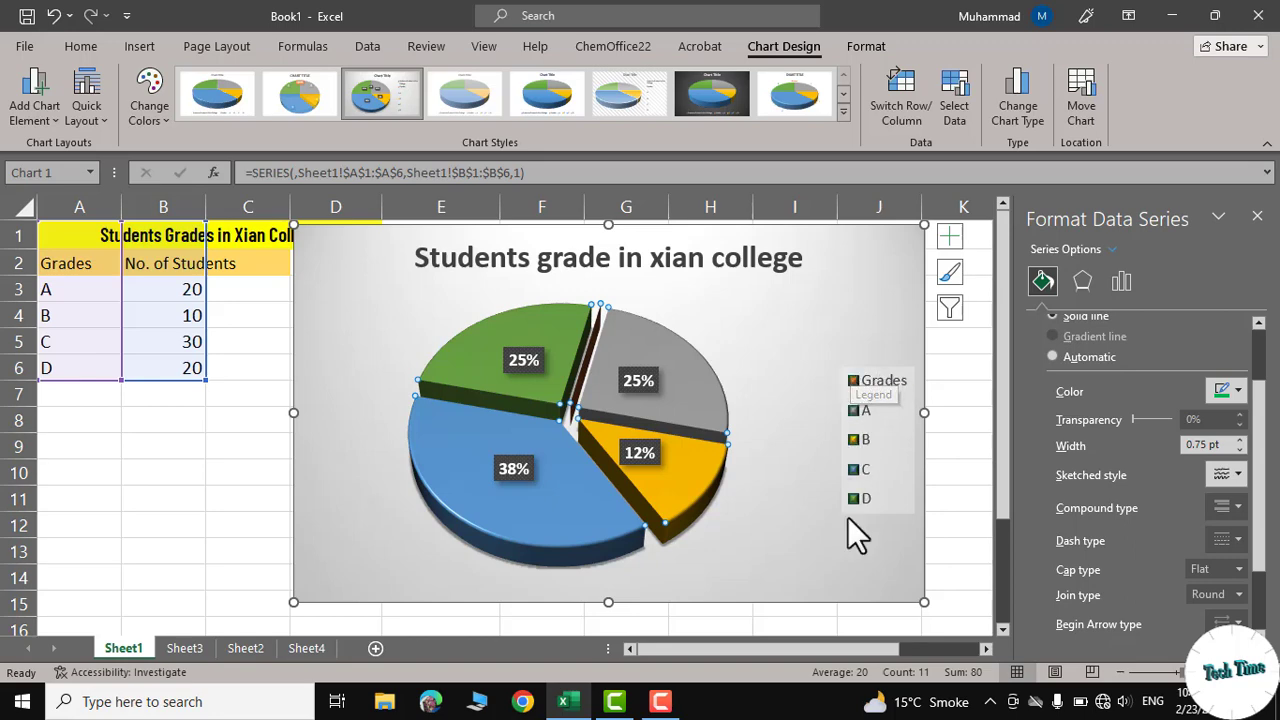
# - Close the formatting pane and bring up the whole chart's context menu to copy it
pyautogui.click(1257, 217)
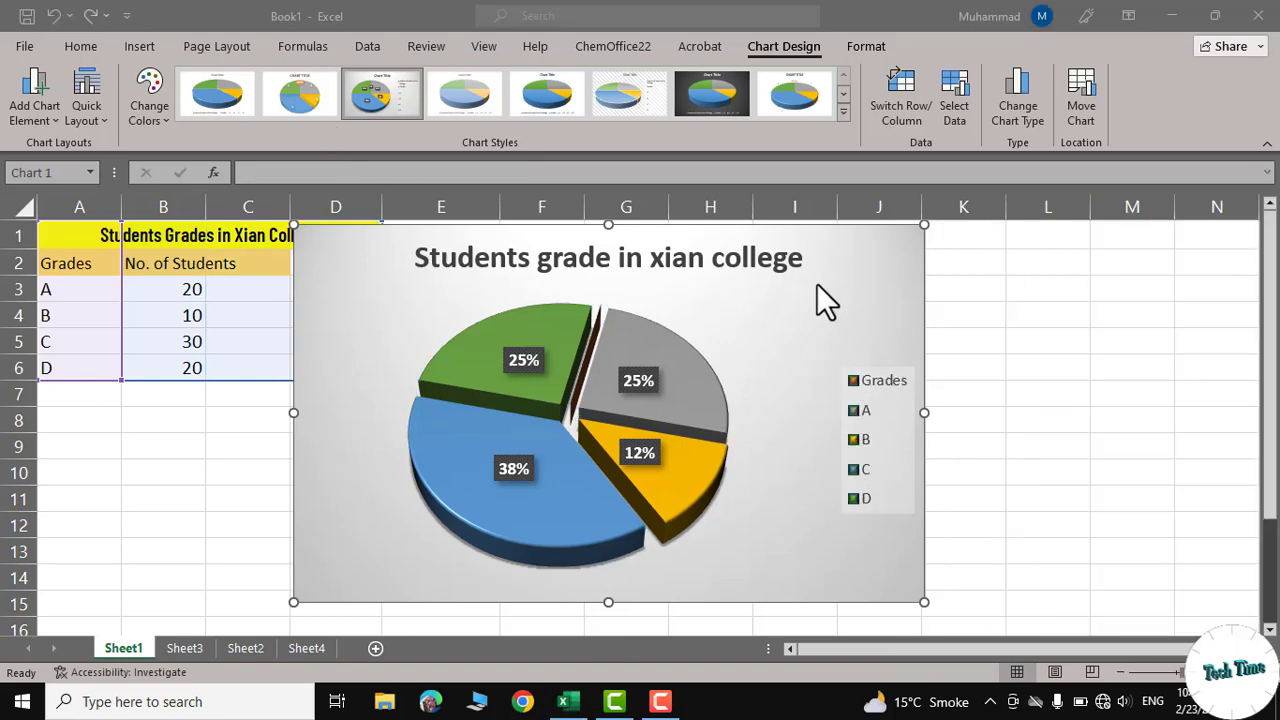
pyautogui.click(820, 295)
pyautogui.click(840, 265)
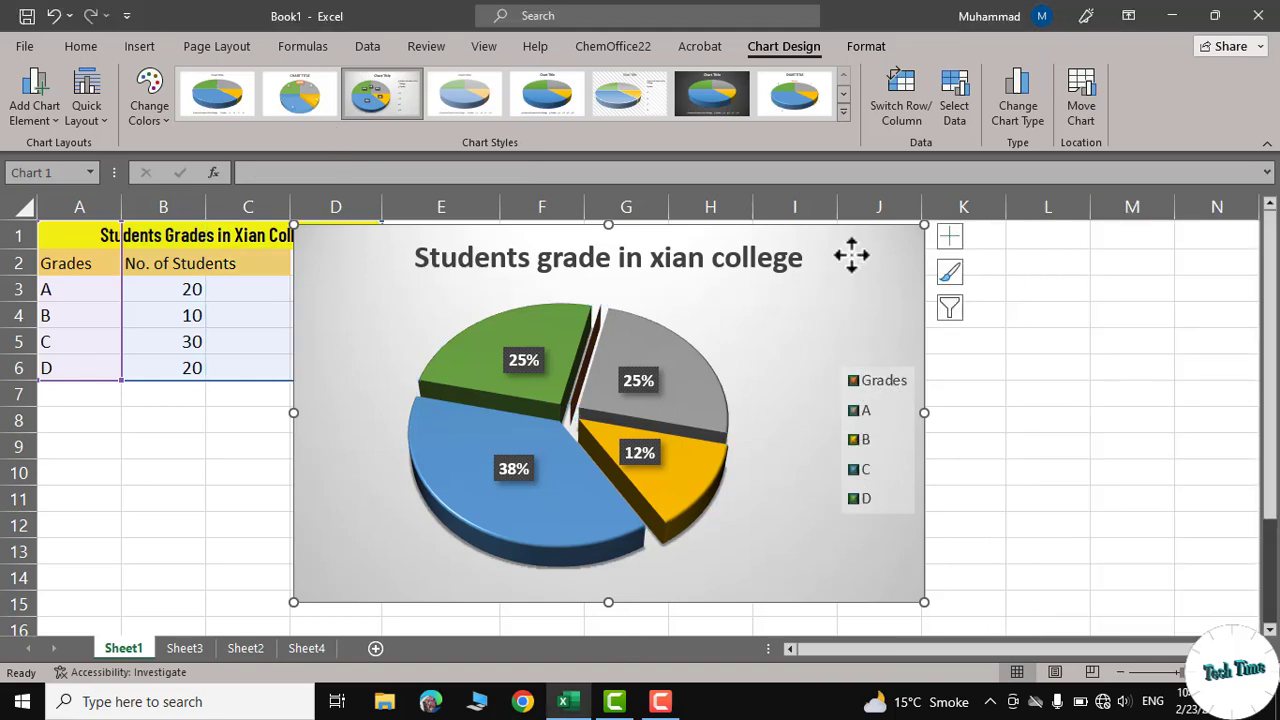
pyautogui.rightClick(777, 289)
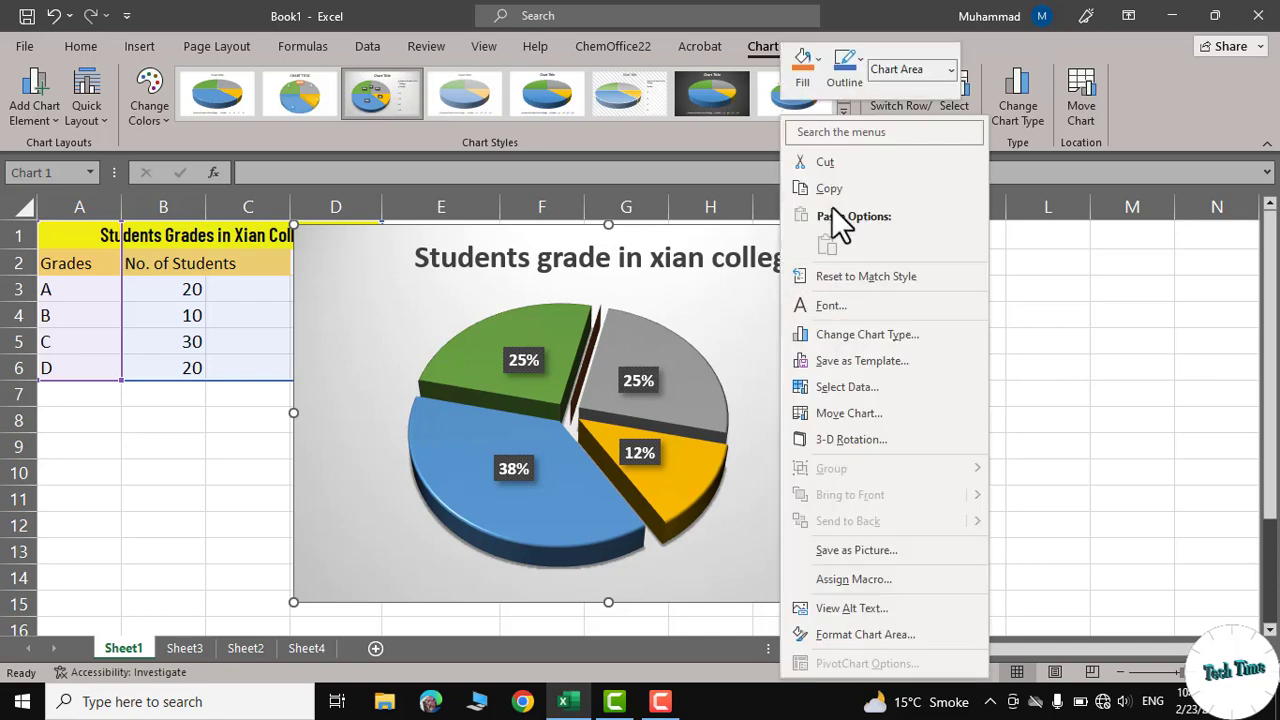
# - Copy the chart and open the New Microsoft PowerPoint Presentation file from the desktop
pyautogui.click(1171, 16)
pyautogui.click(1171, 16)
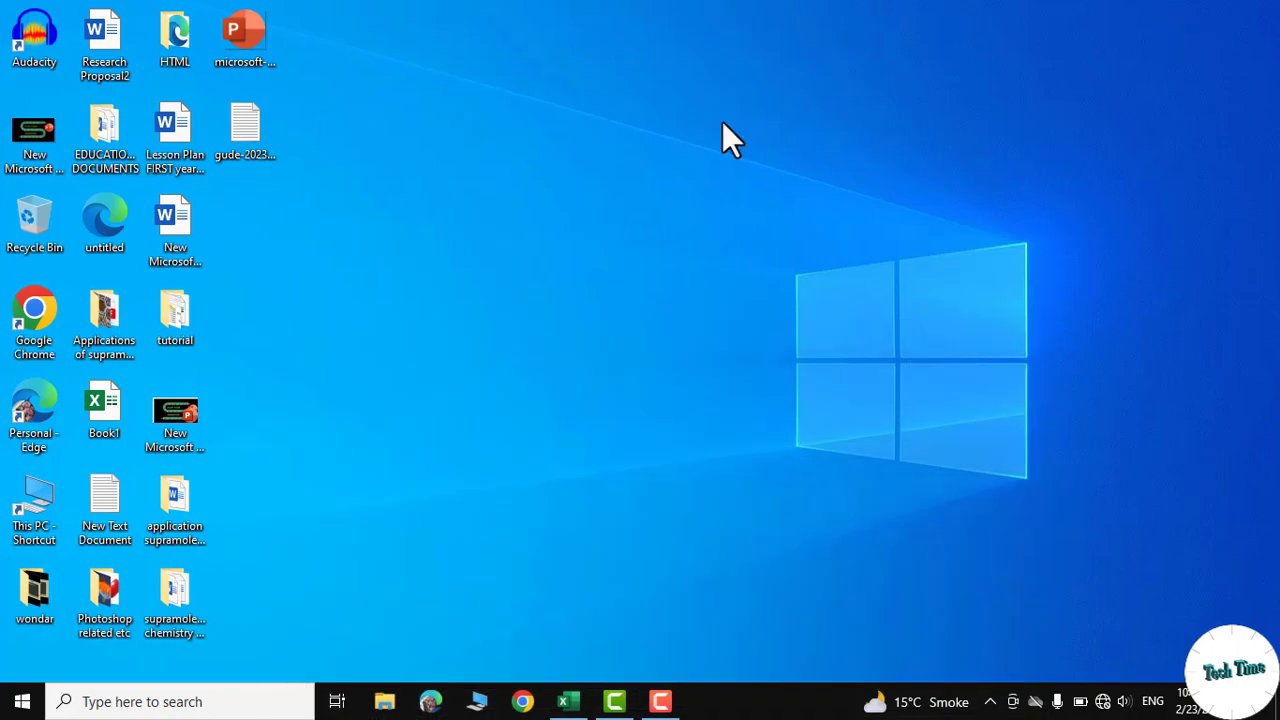
pyautogui.doubleClick(187, 414)
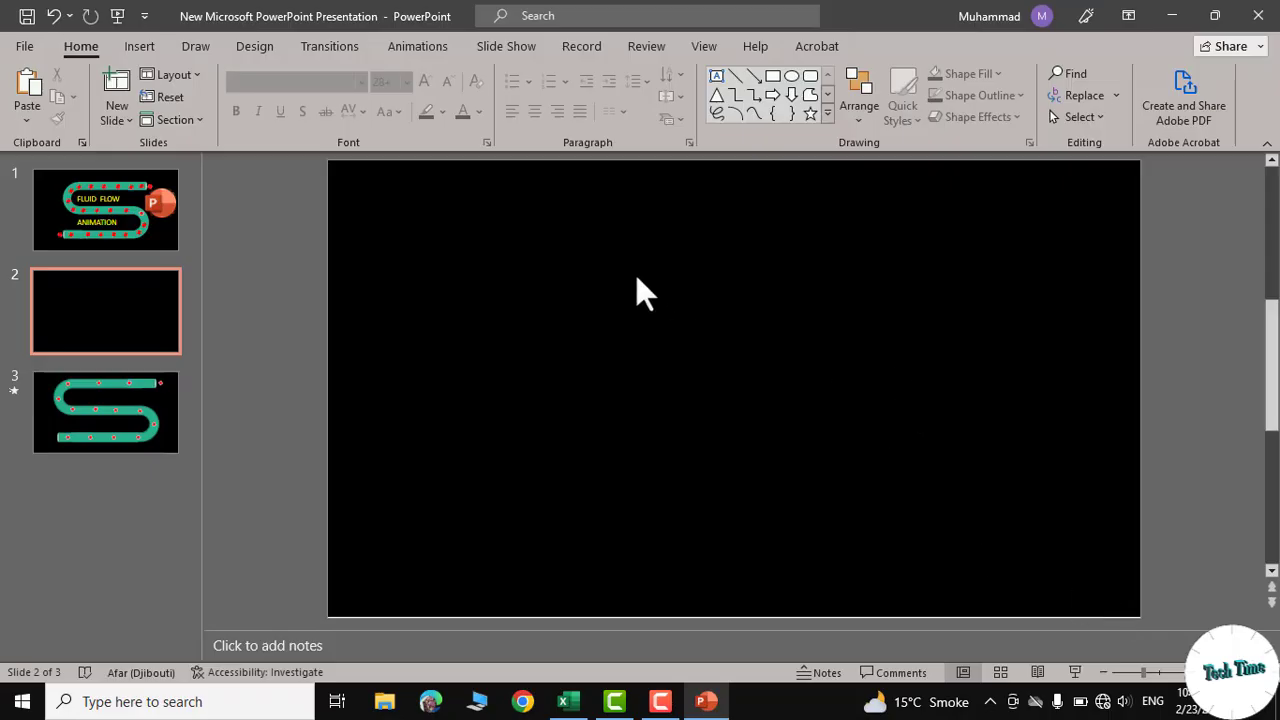
# - Paste the chart onto slide 2 with the destination theme, enlarge it, and minimize PowerPoint
pyautogui.rightClick(484, 196)
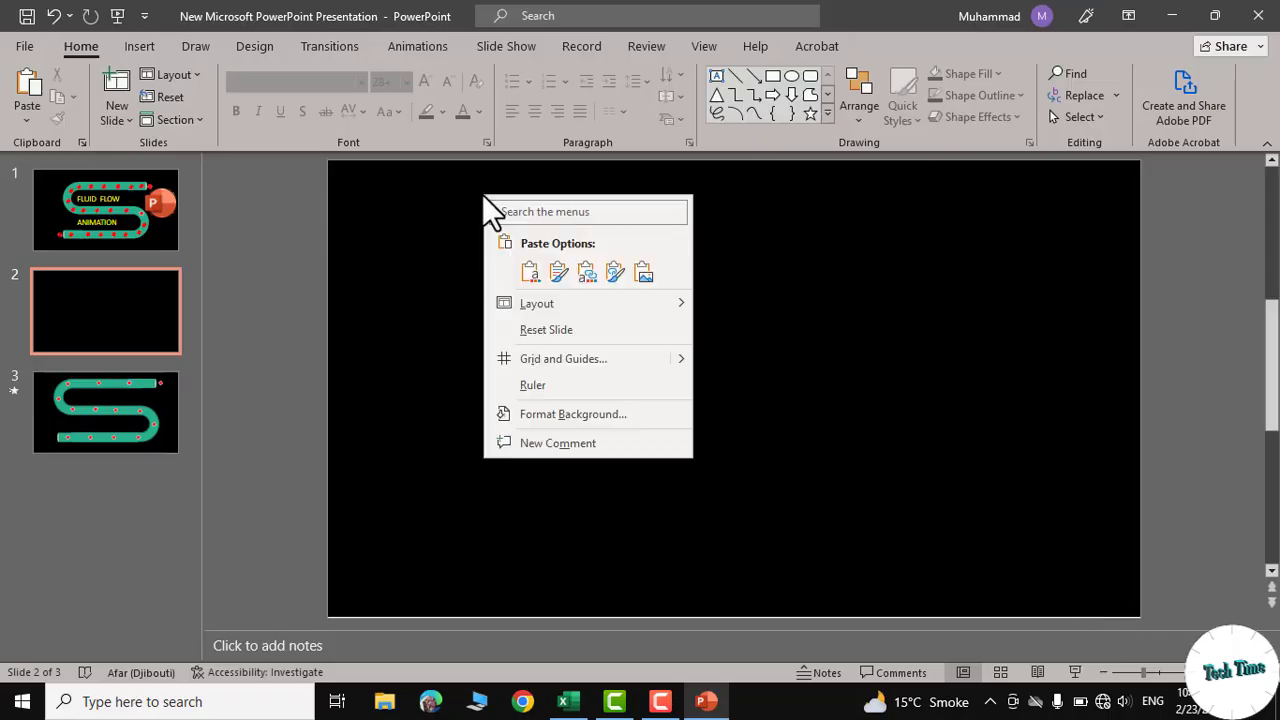
pyautogui.click(530, 272)
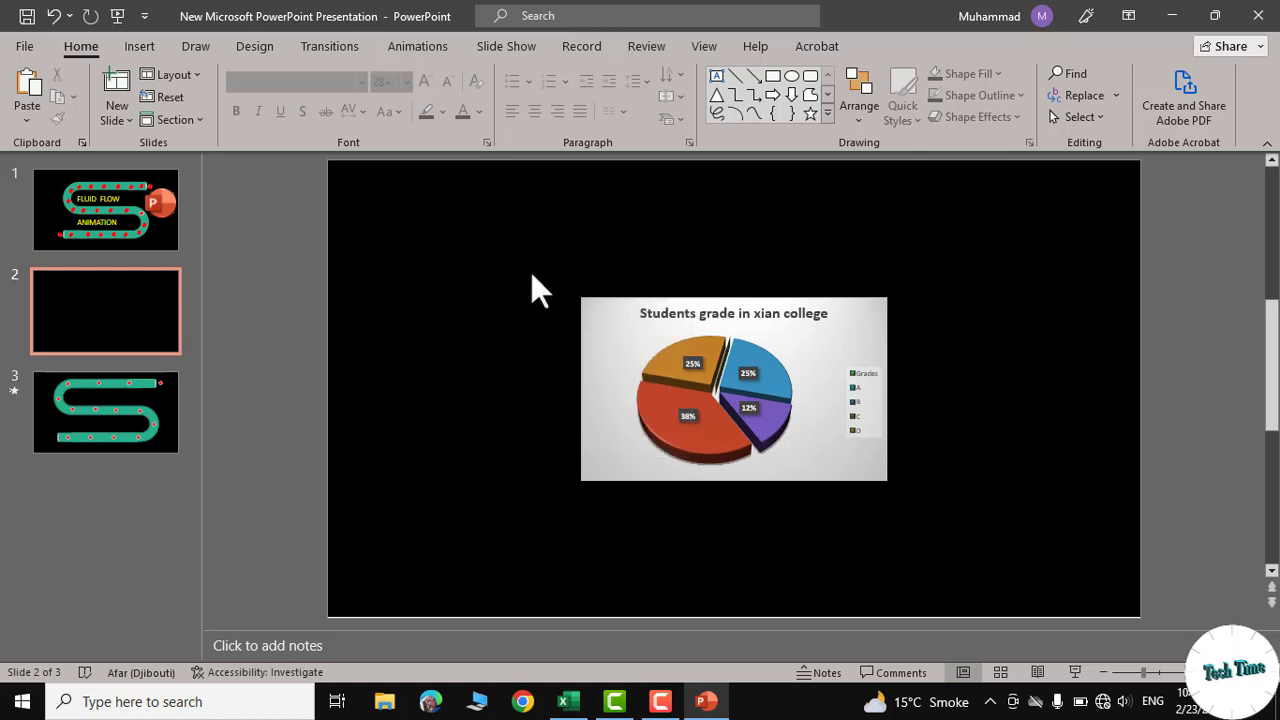
pyautogui.moveTo(582, 298); pyautogui.dragTo(488, 247)
pyautogui.moveTo(887, 480); pyautogui.dragTo(997, 538)
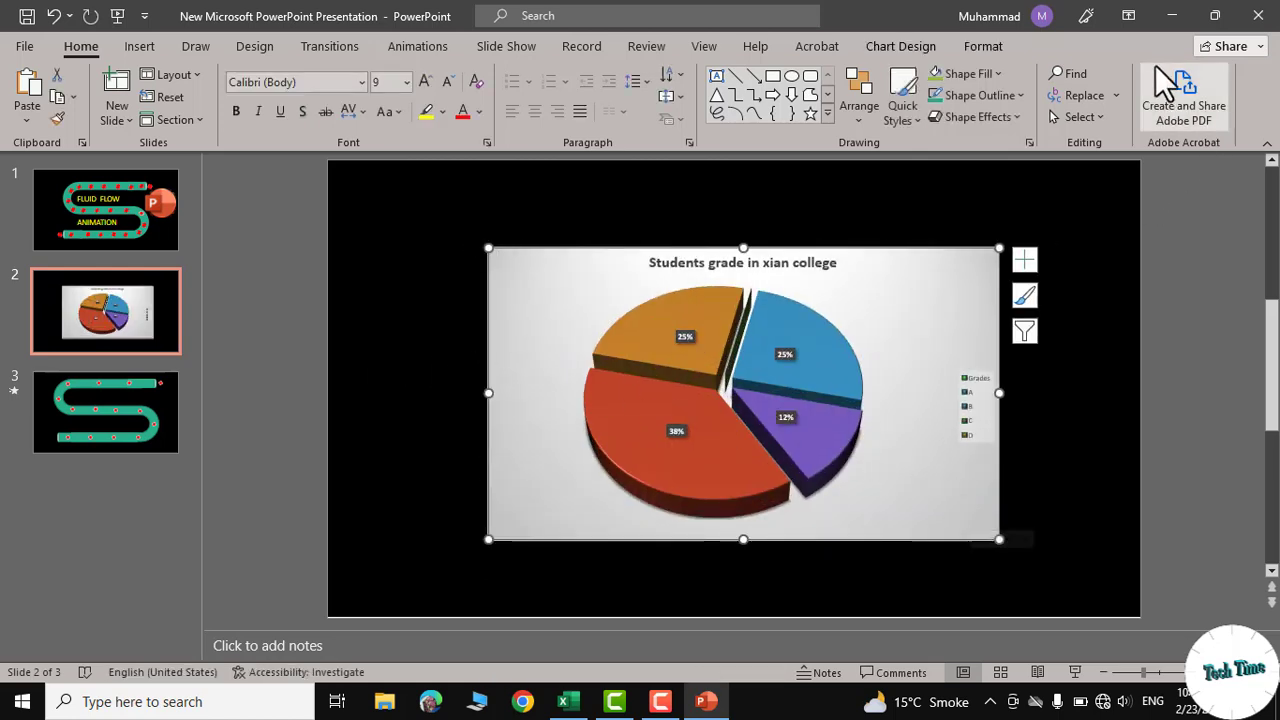
pyautogui.click(1172, 15)
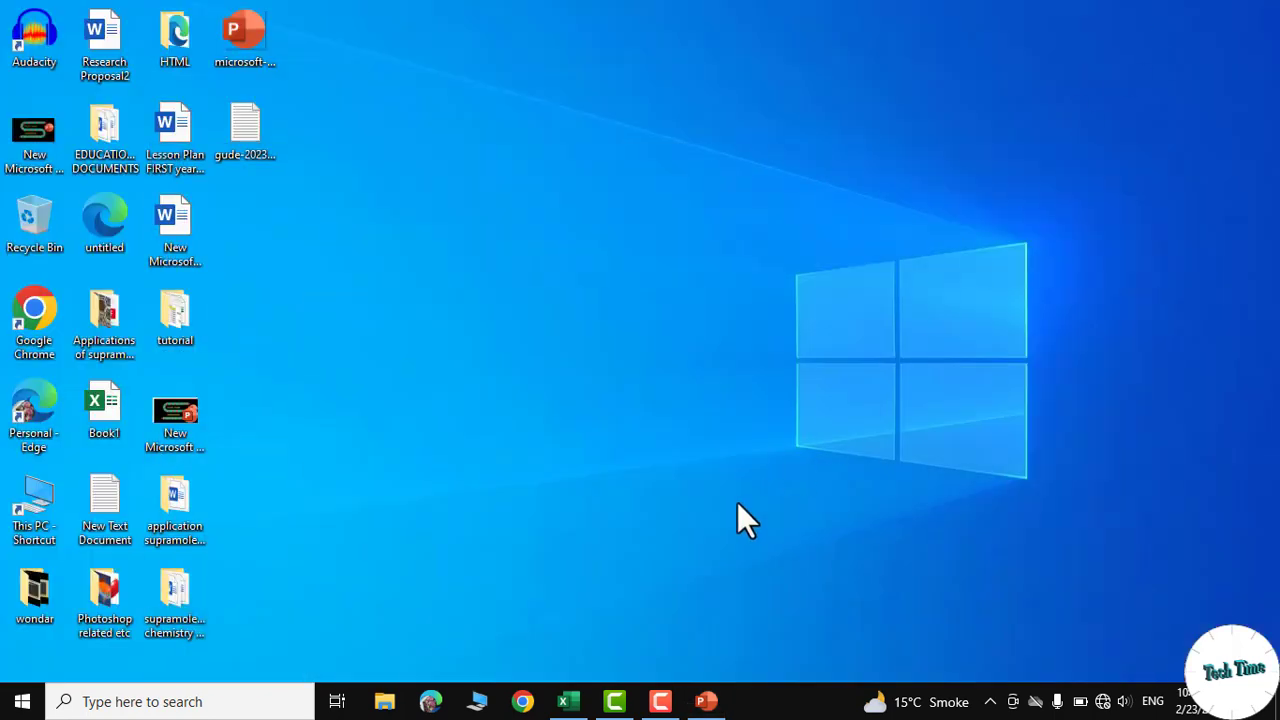
# - Paste the pie chart into New Microsoft Word Document (2) with the first paste option, then return to Excel
pyautogui.doubleClick(175, 226)
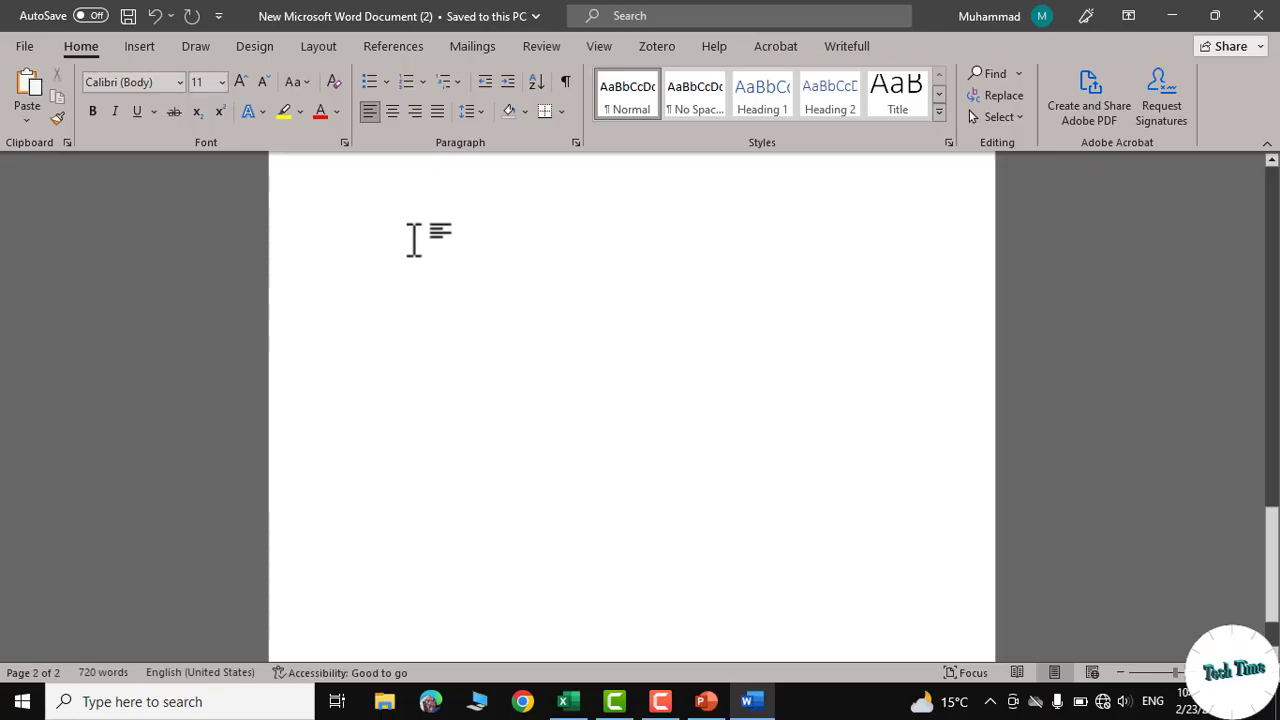
pyautogui.rightClick(414, 214)
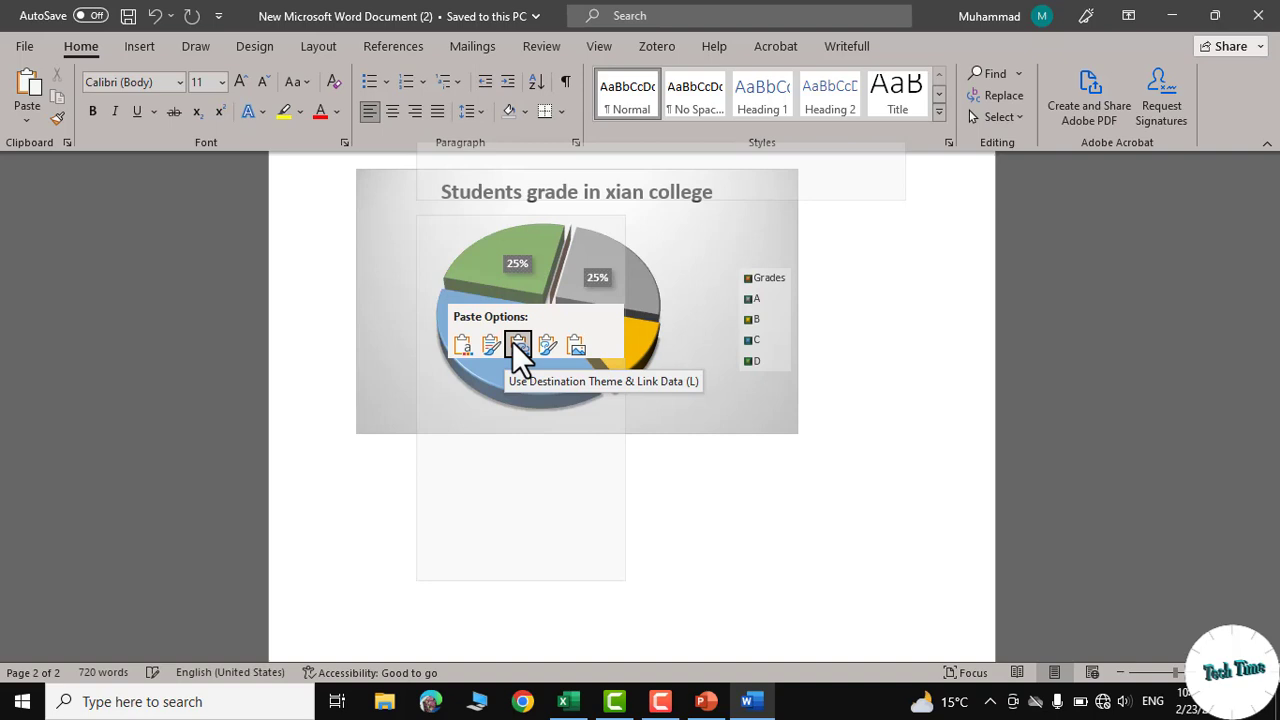
pyautogui.click(462, 344)
pyautogui.click(703, 394)
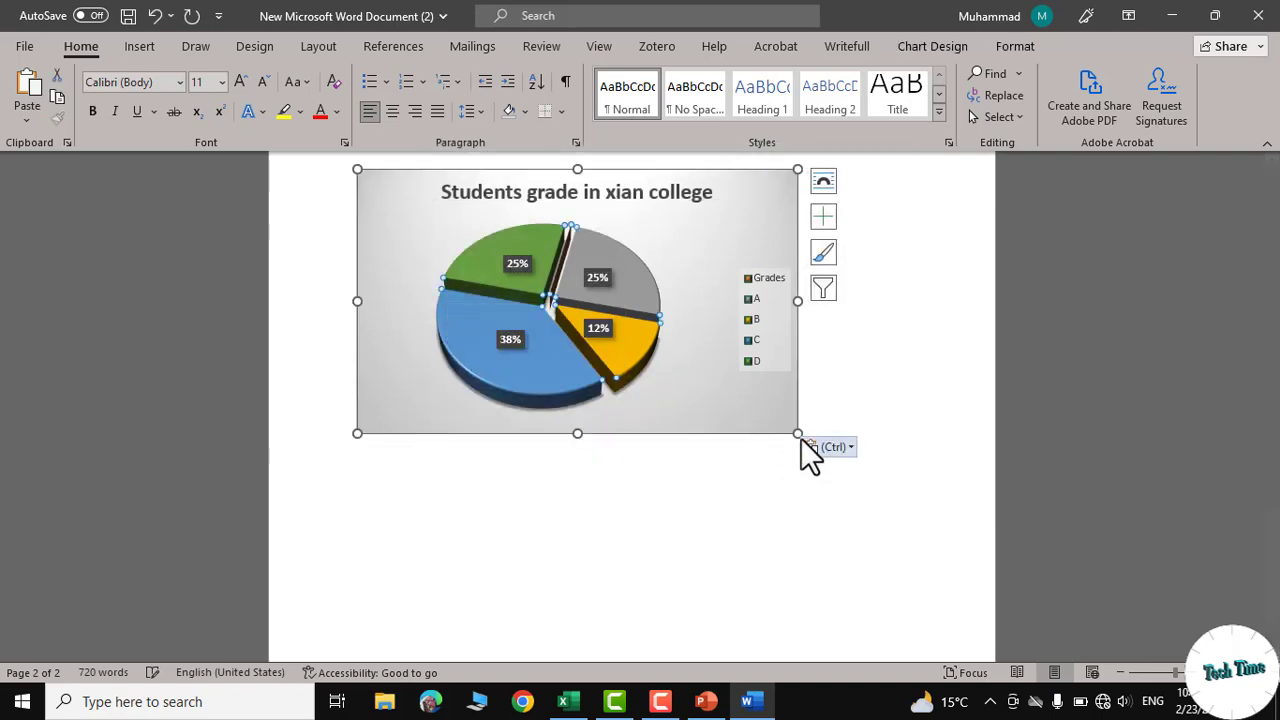
pyautogui.hotkey('alt', 'Tab')
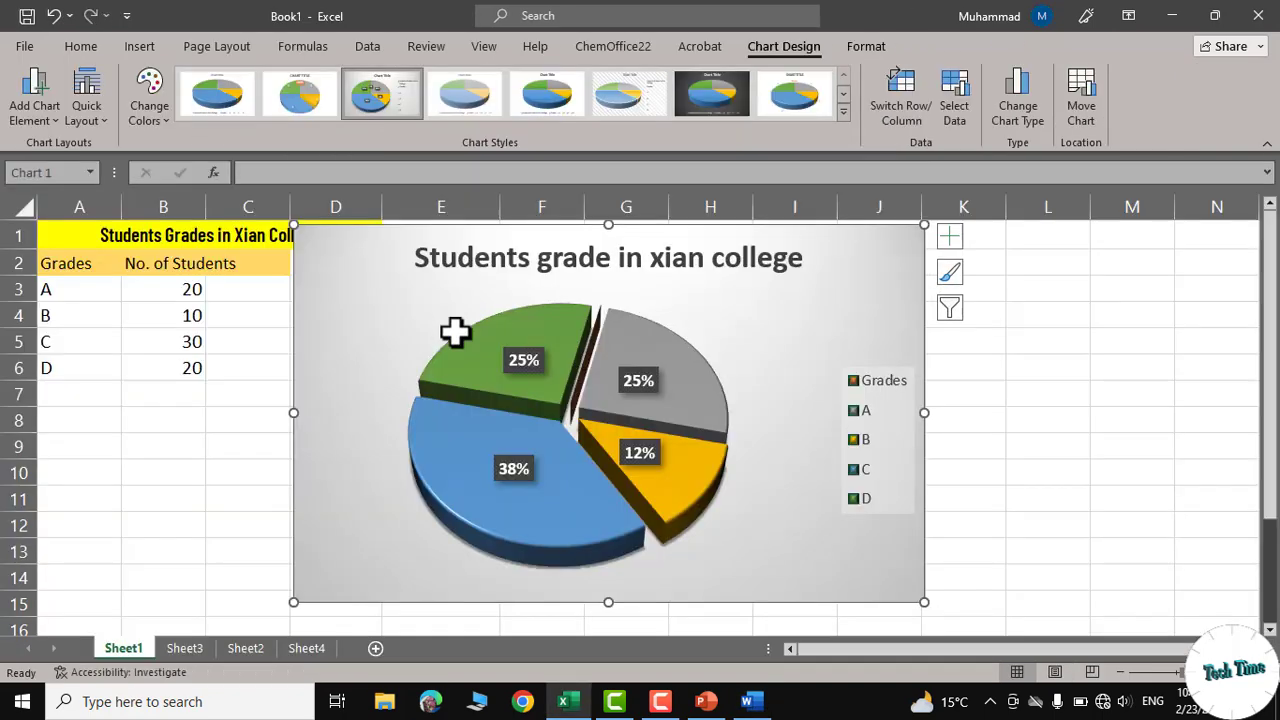
pyautogui.click(24, 46)
pyautogui.click(49, 496)
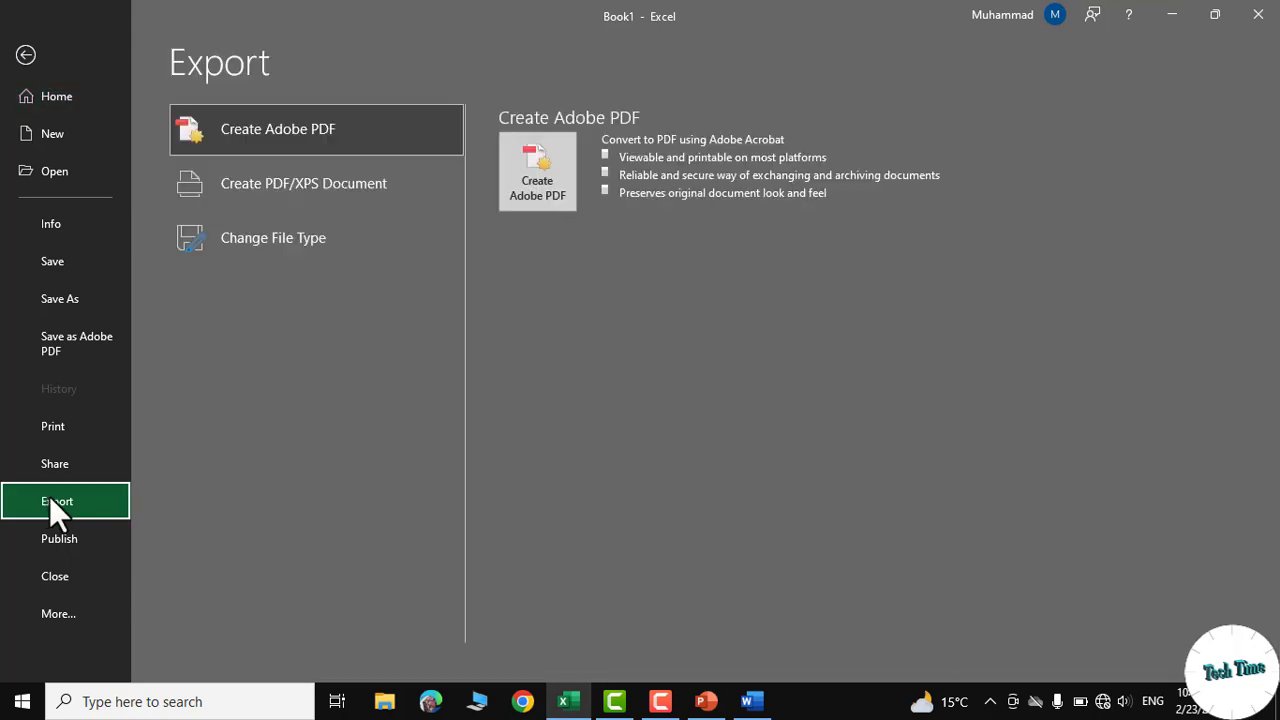
pyautogui.click(250, 238)
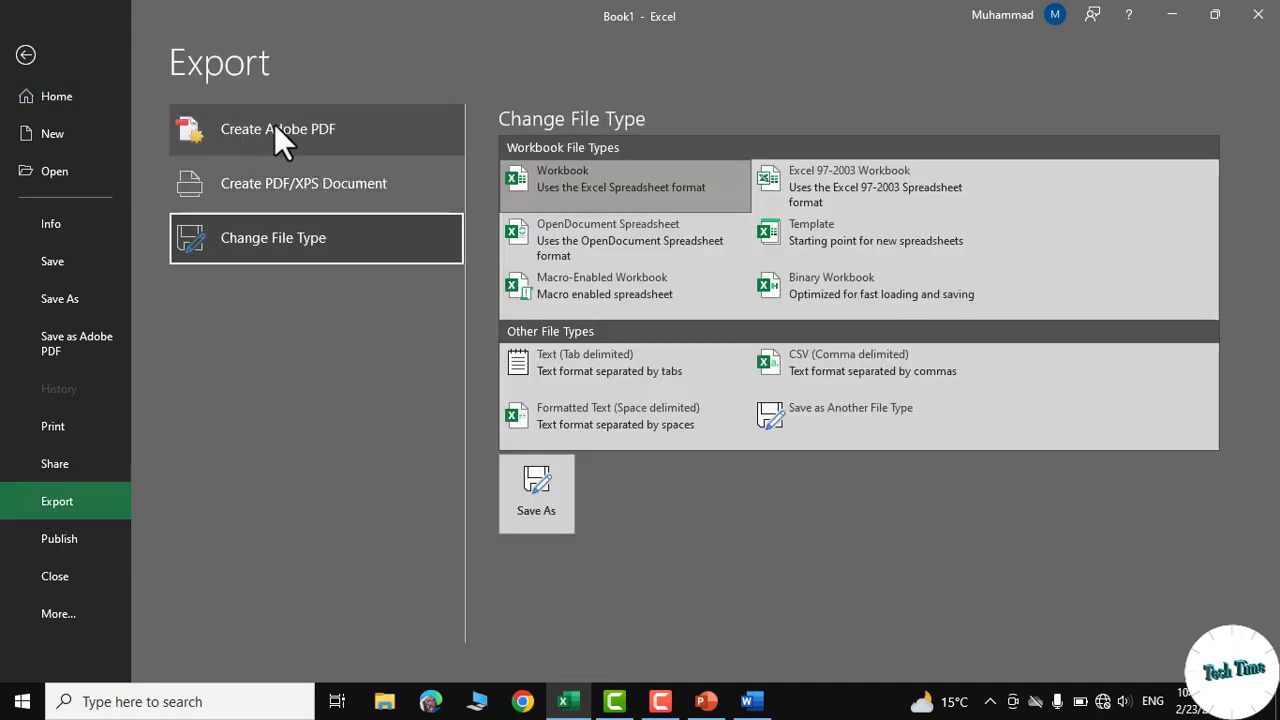
pyautogui.click(26, 55)
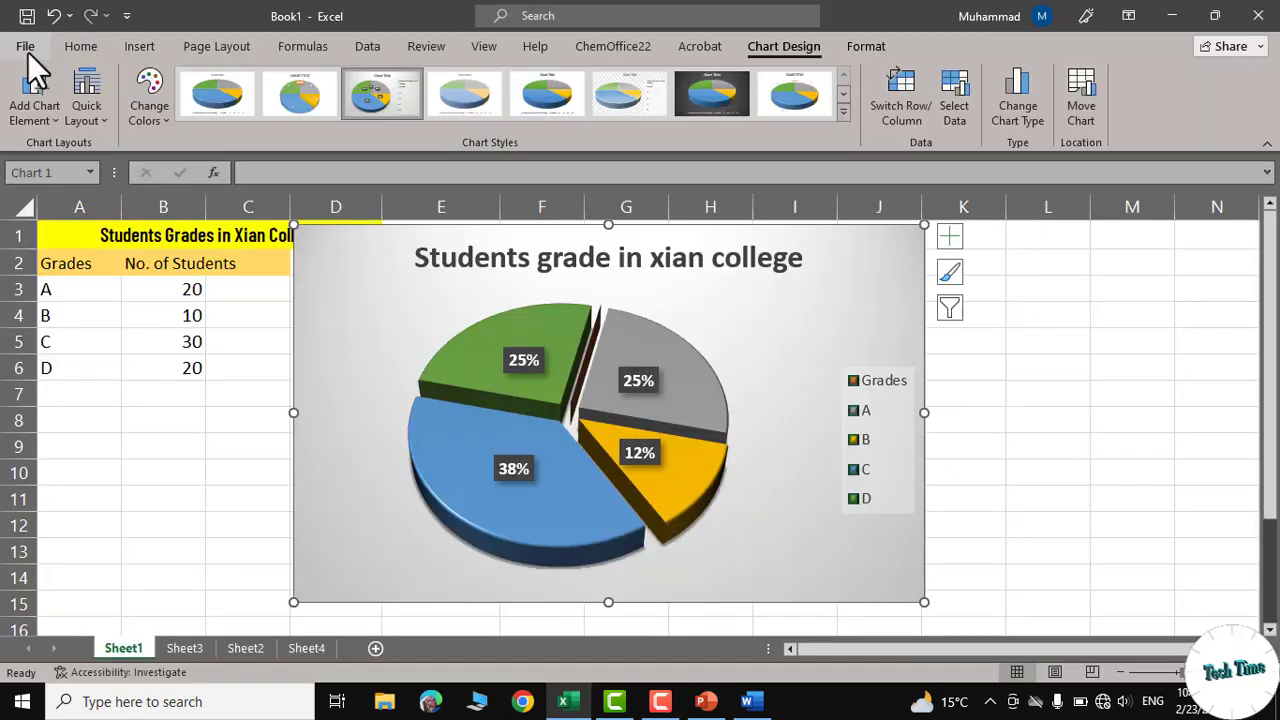